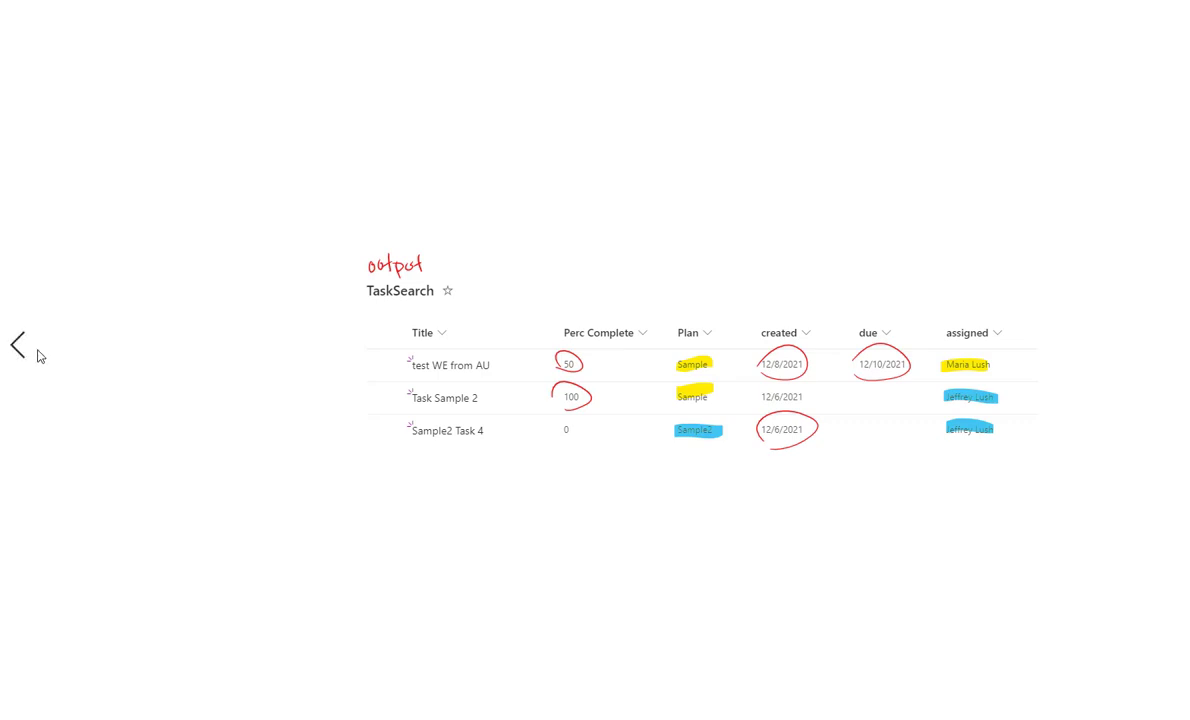
{"action": "left_click", "coordinate": [19, 345]}
{"action": "left_click", "coordinate": [19, 345]}
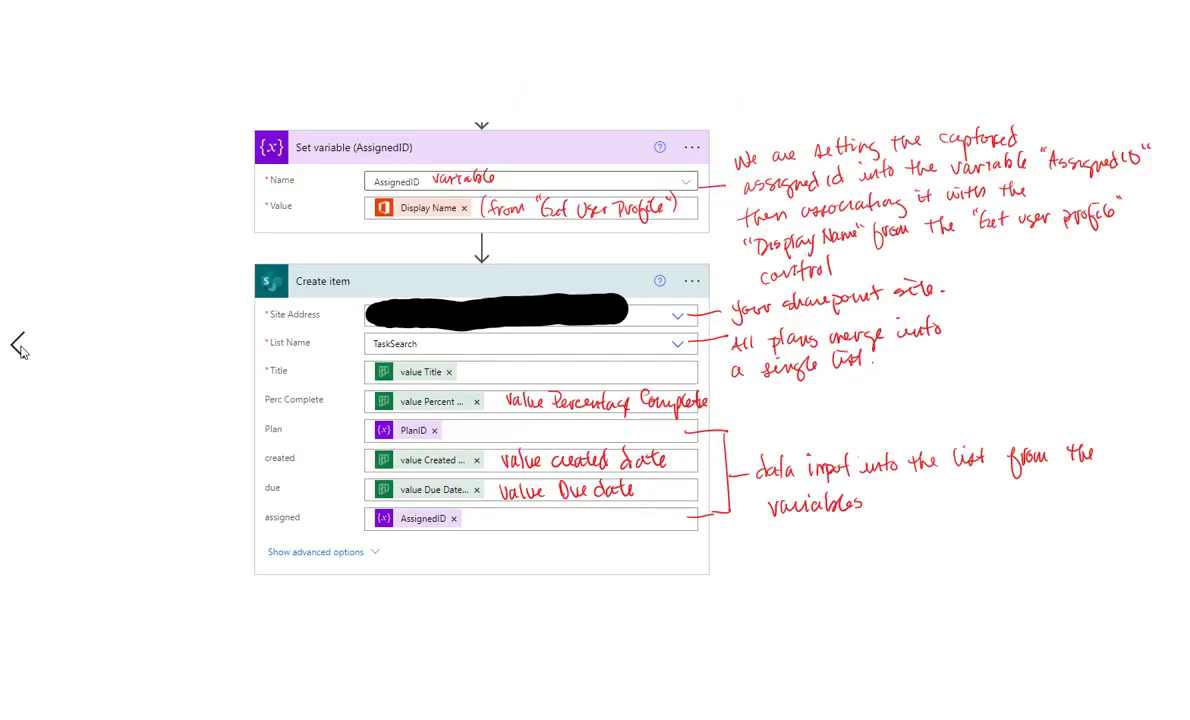
{"action": "left_click", "coordinate": [19, 345]}
{"action": "left_click", "coordinate": [21, 347]}
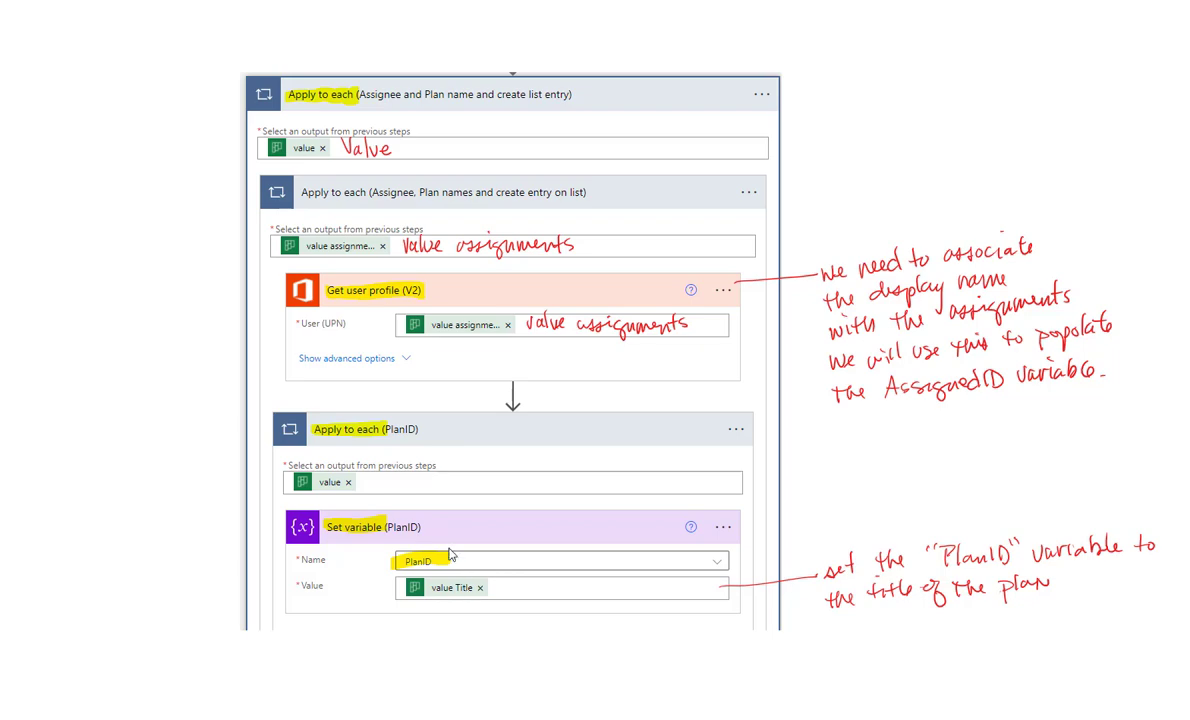
{"action": "left_click", "coordinate": [24, 325]}
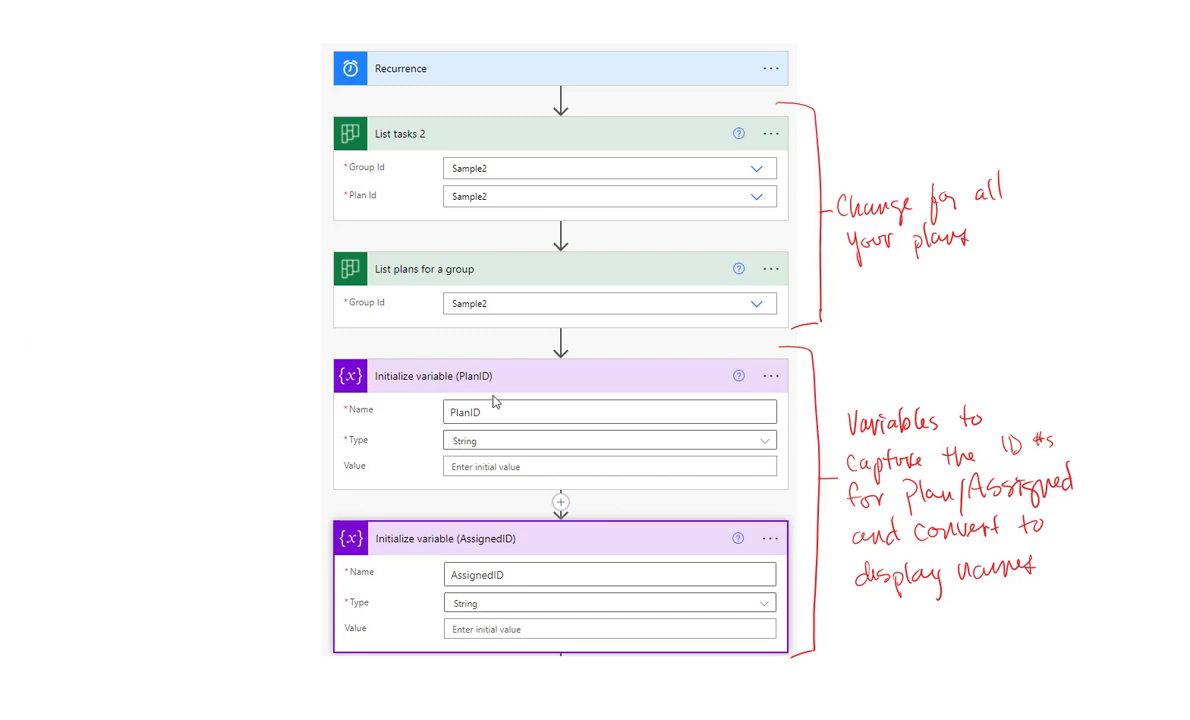
{"action": "left_click", "coordinate": [464, 443]}
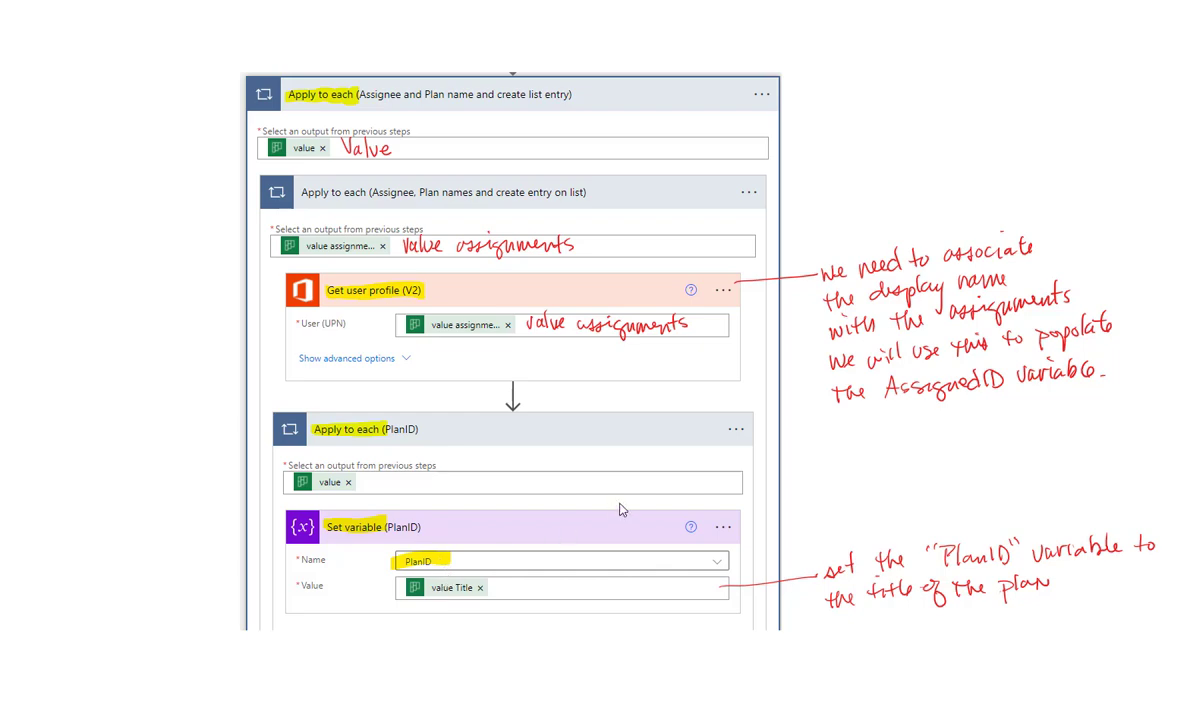
{"action": "key", "text": "Right"}
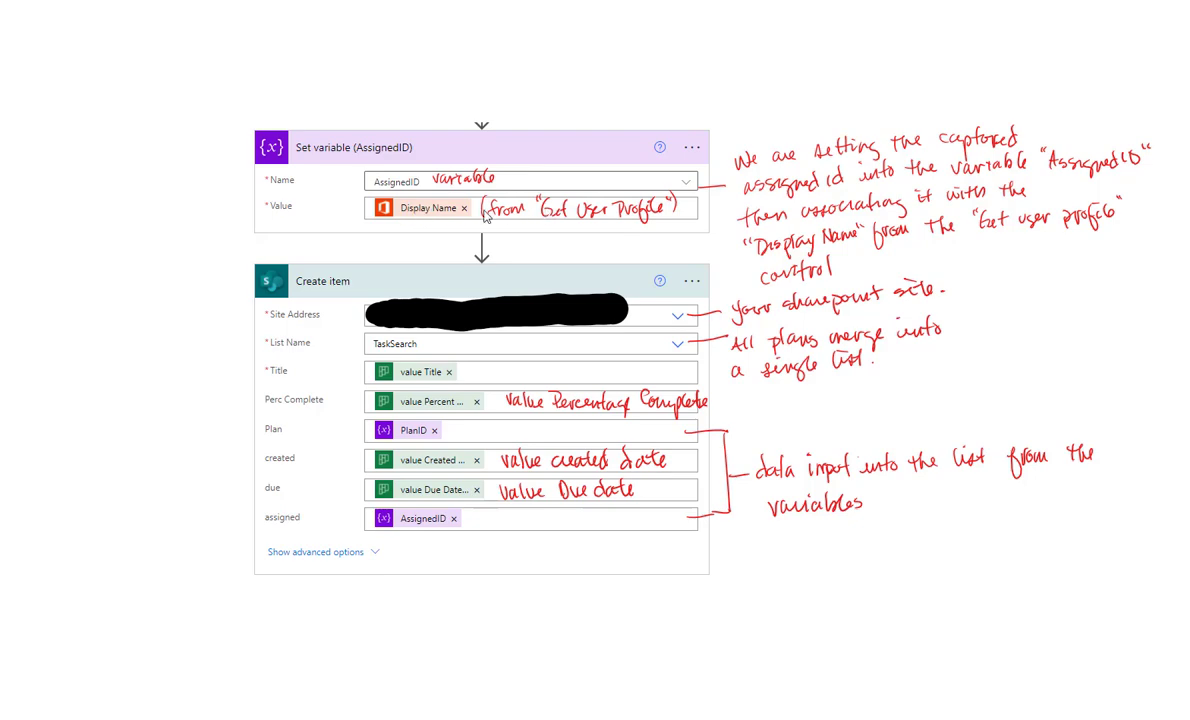
{"action": "left_click", "coordinate": [20, 348]}
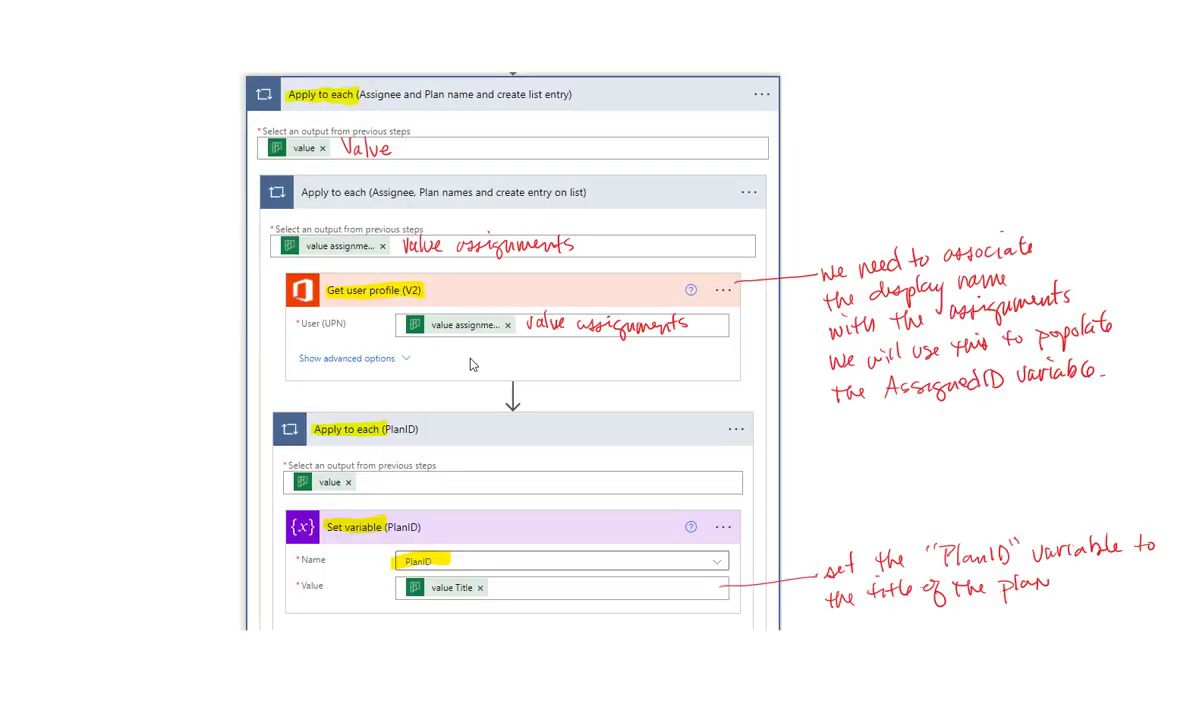
{"action": "key", "text": "Right"}
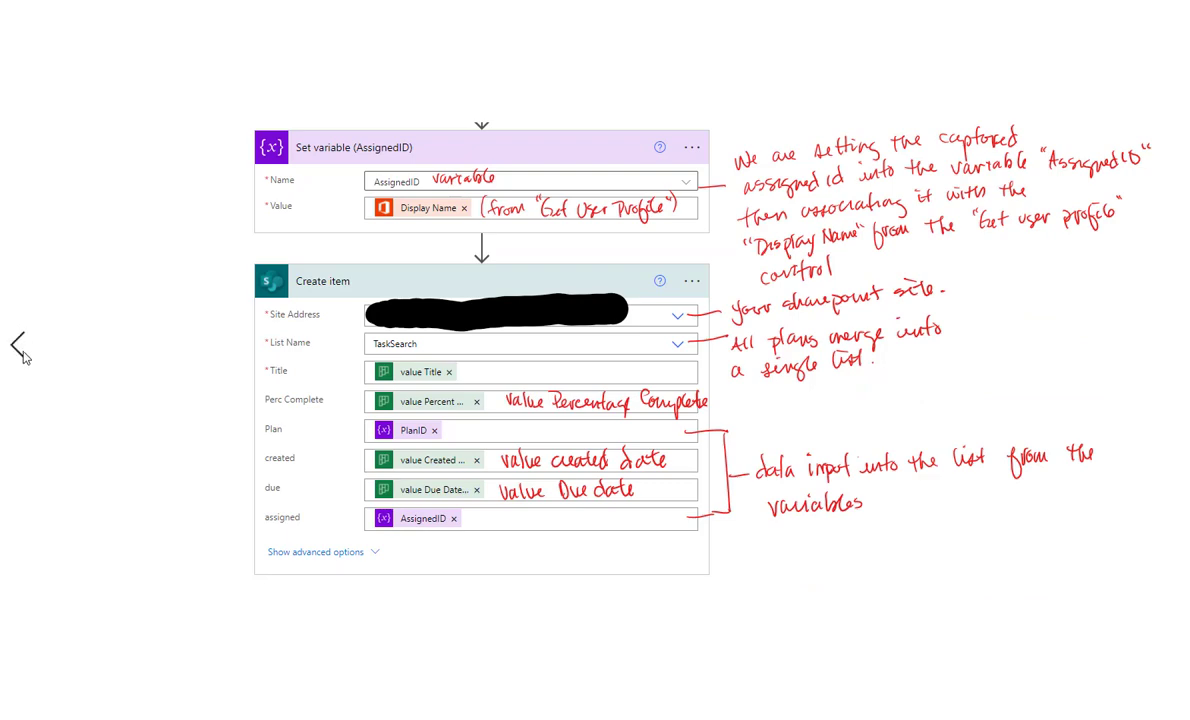
{"action": "left_click", "coordinate": [19, 345]}
{"action": "key", "text": "Right"}
{"action": "left_click", "coordinate": [18, 322]}
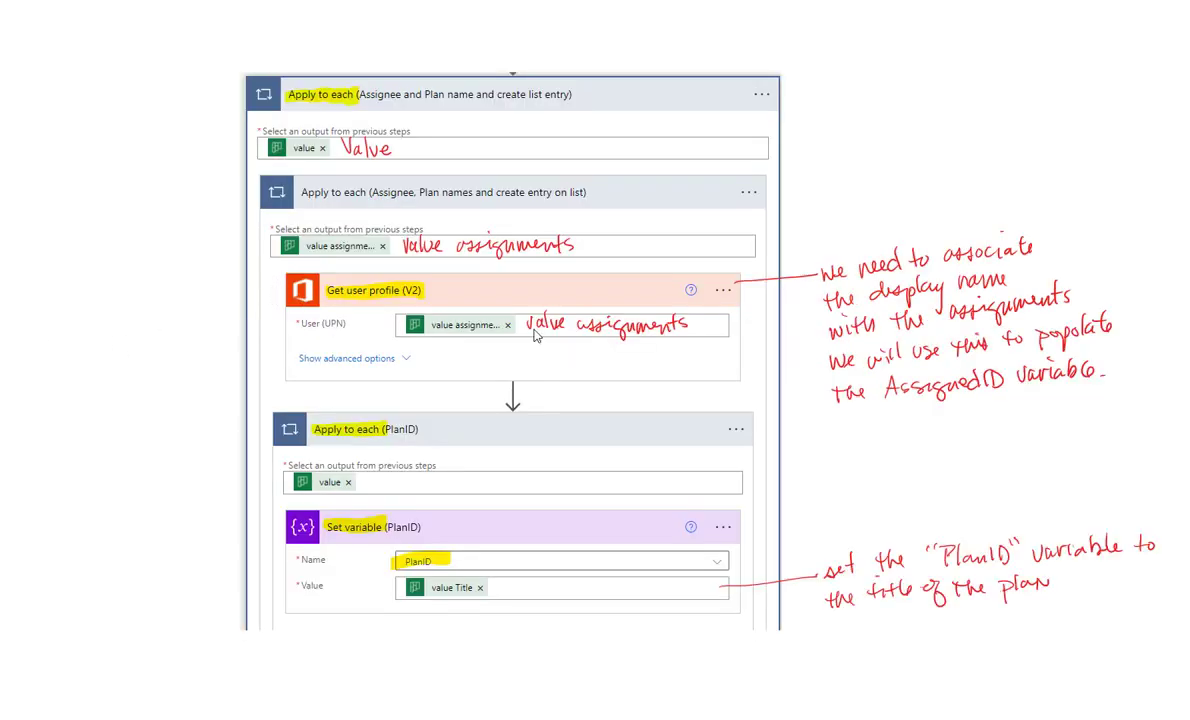
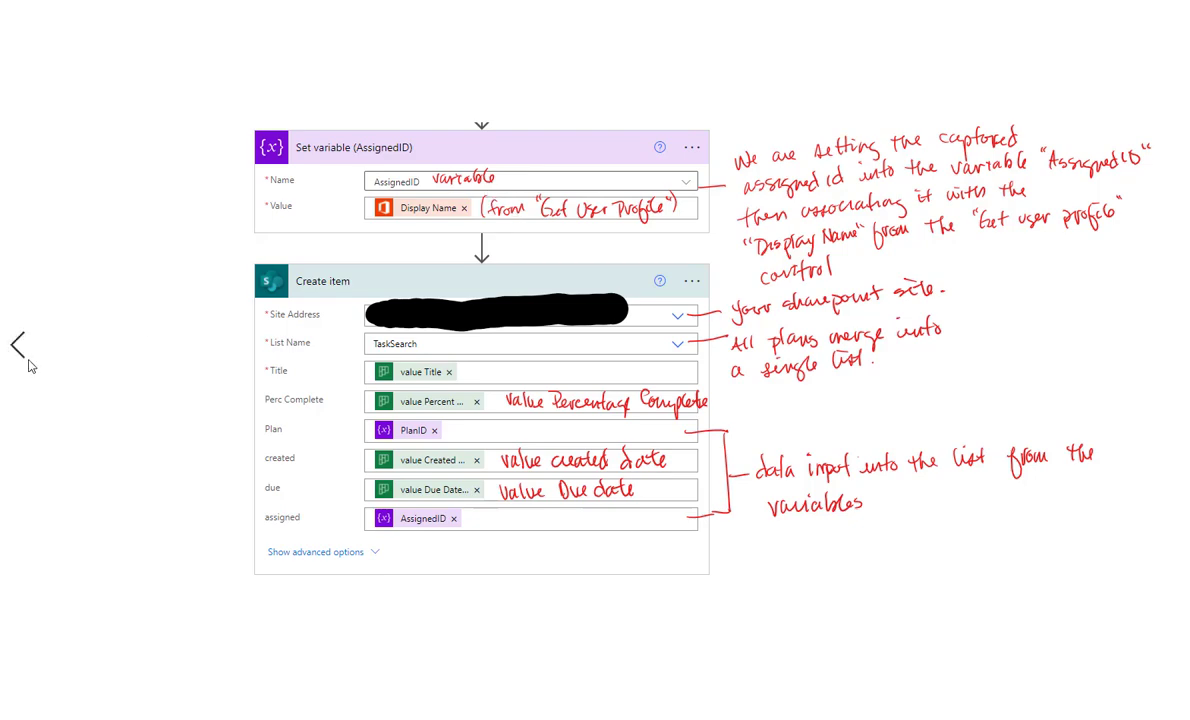
{"action": "left_click", "coordinate": [20, 343]}
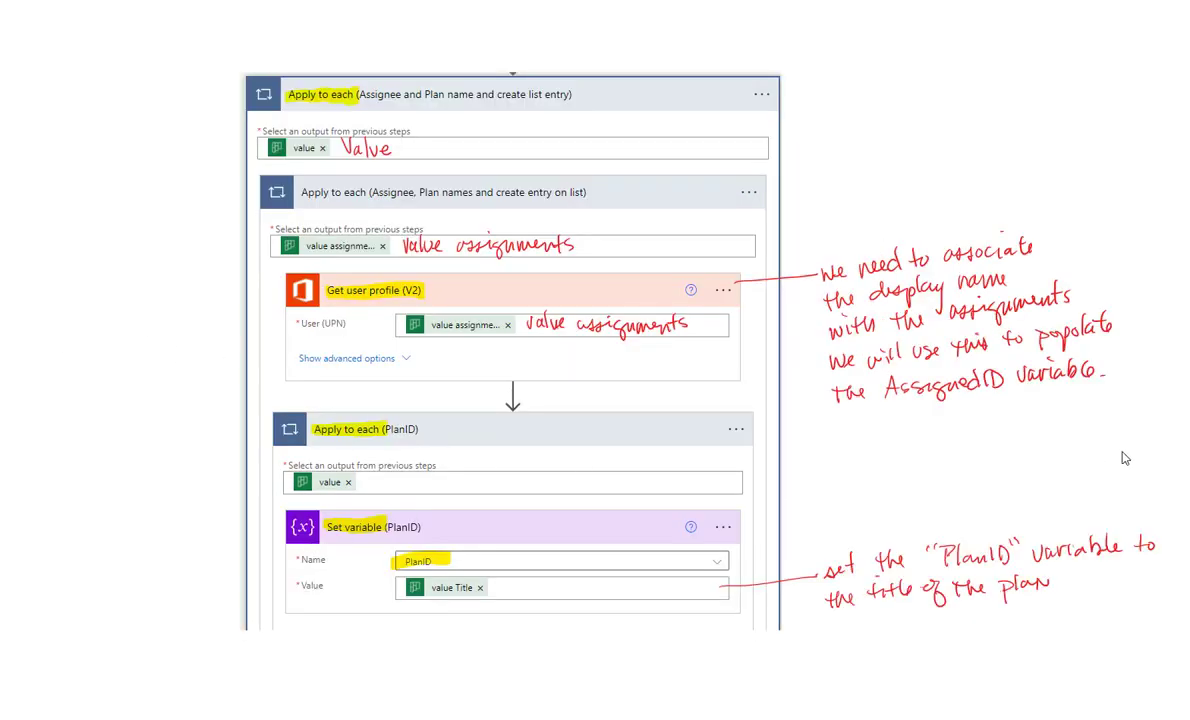
{"action": "key", "text": "Right"}
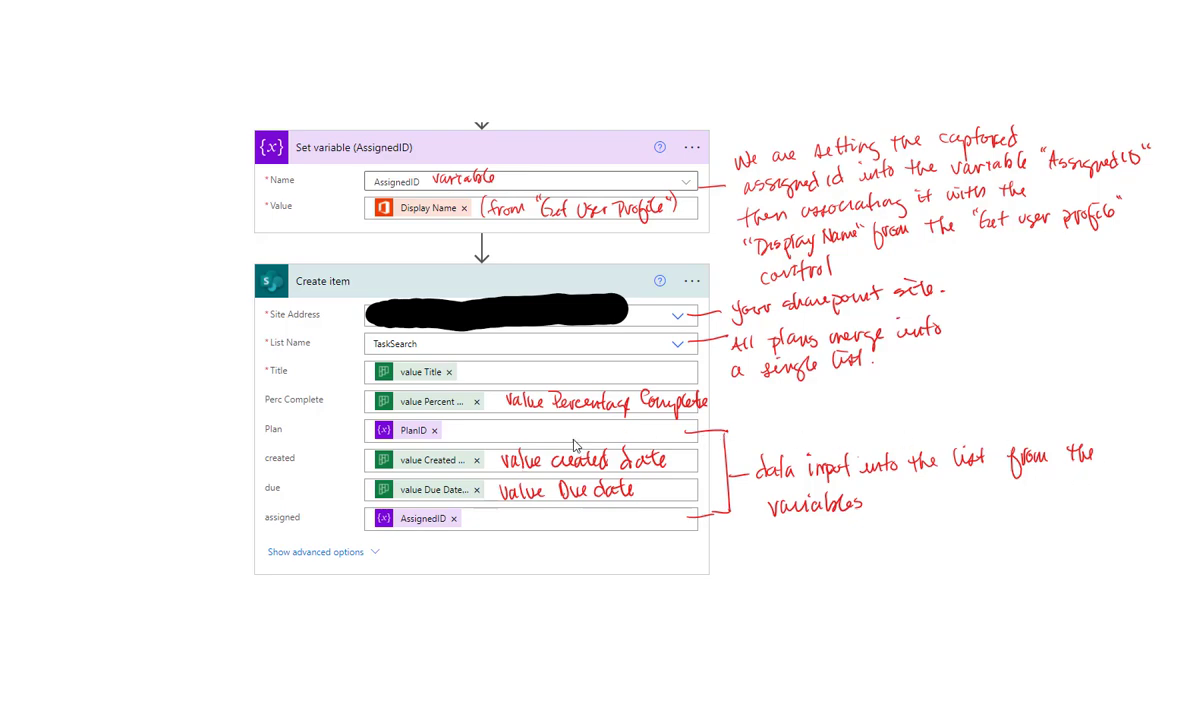
{"action": "key", "text": "Right"}
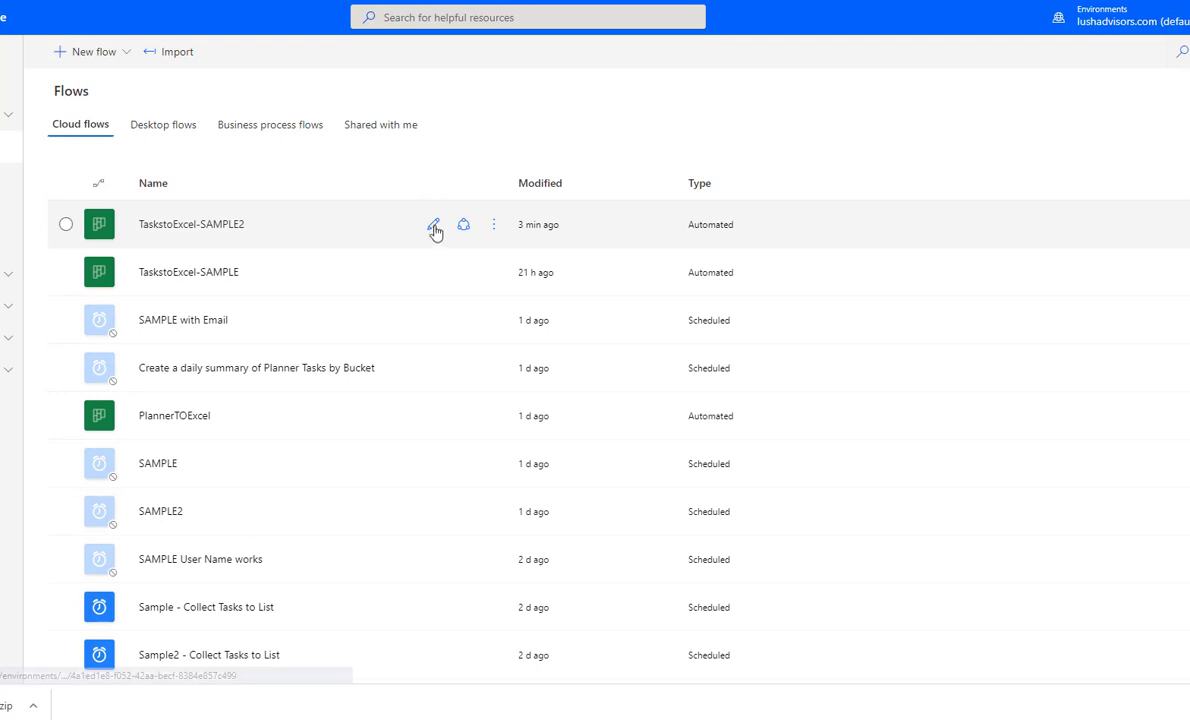
- Open the TaskstoExcel-SAMPLE2 flow to view its trigger and actions, and return to the list of cloud flows
{"action": "left_click", "coordinate": [433, 226]}
{"action": "left_click", "coordinate": [433, 226]}
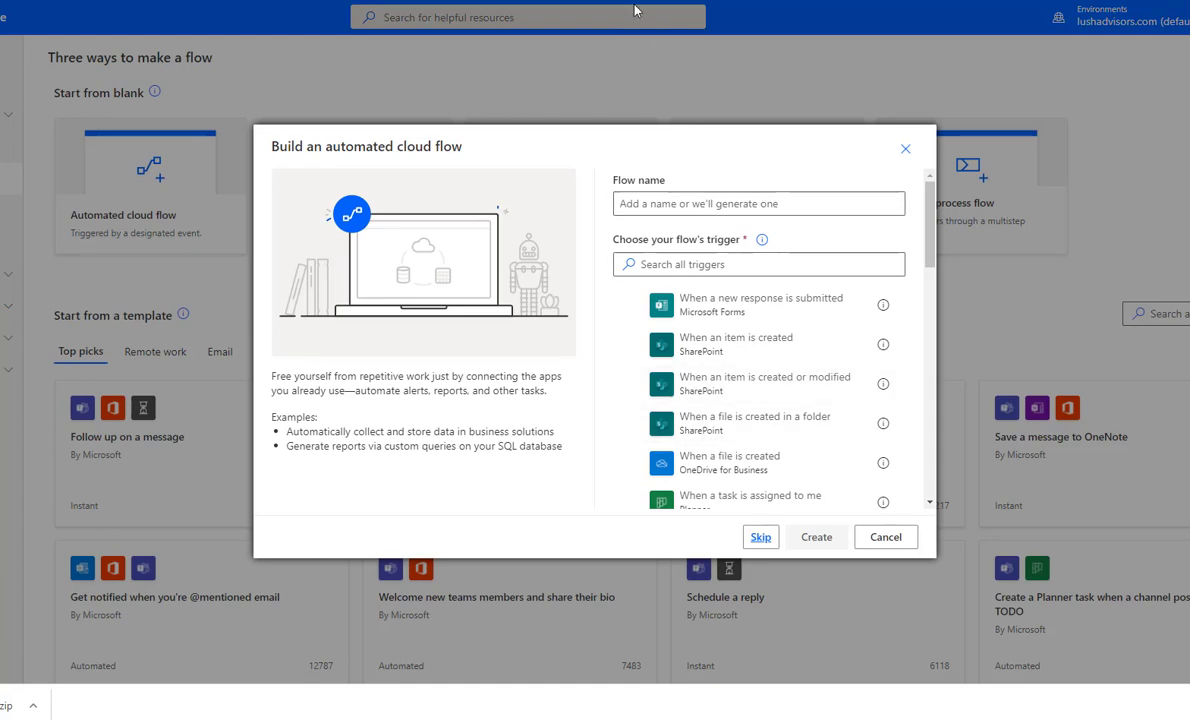
{"action": "left_click", "coordinate": [904, 151]}
{"action": "left_click", "coordinate": [600, 222]}
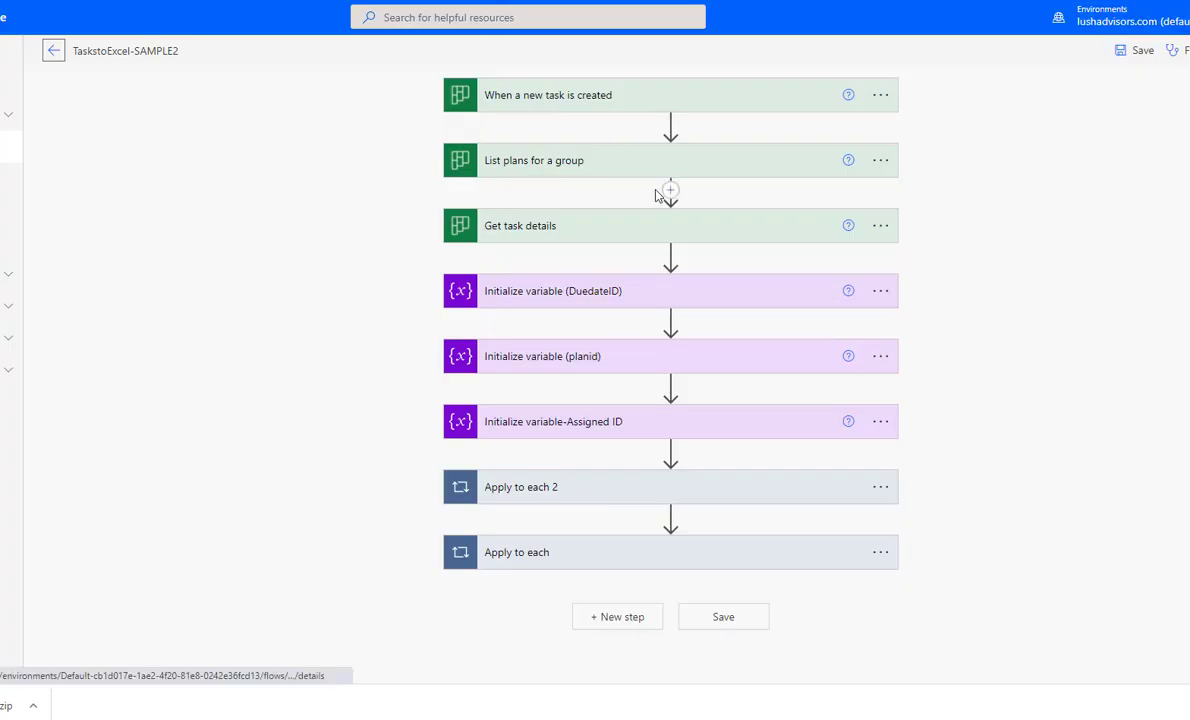
{"action": "left_click", "coordinate": [53, 50]}
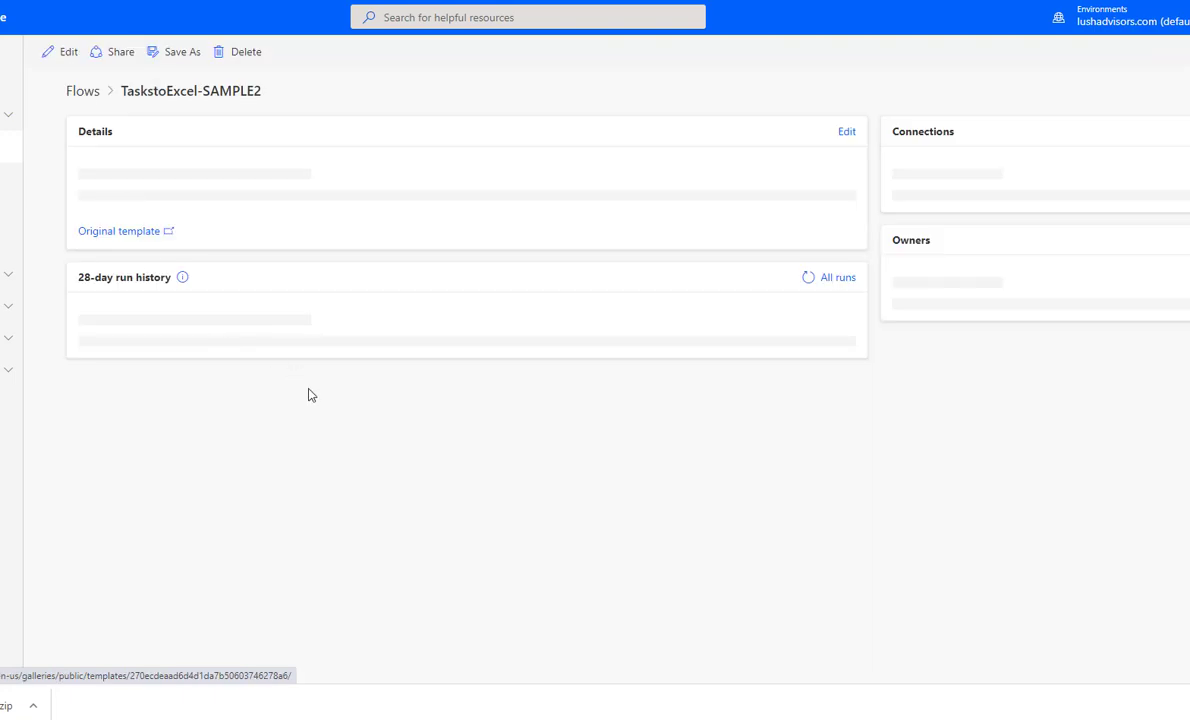
{"action": "left_click", "coordinate": [82, 93]}
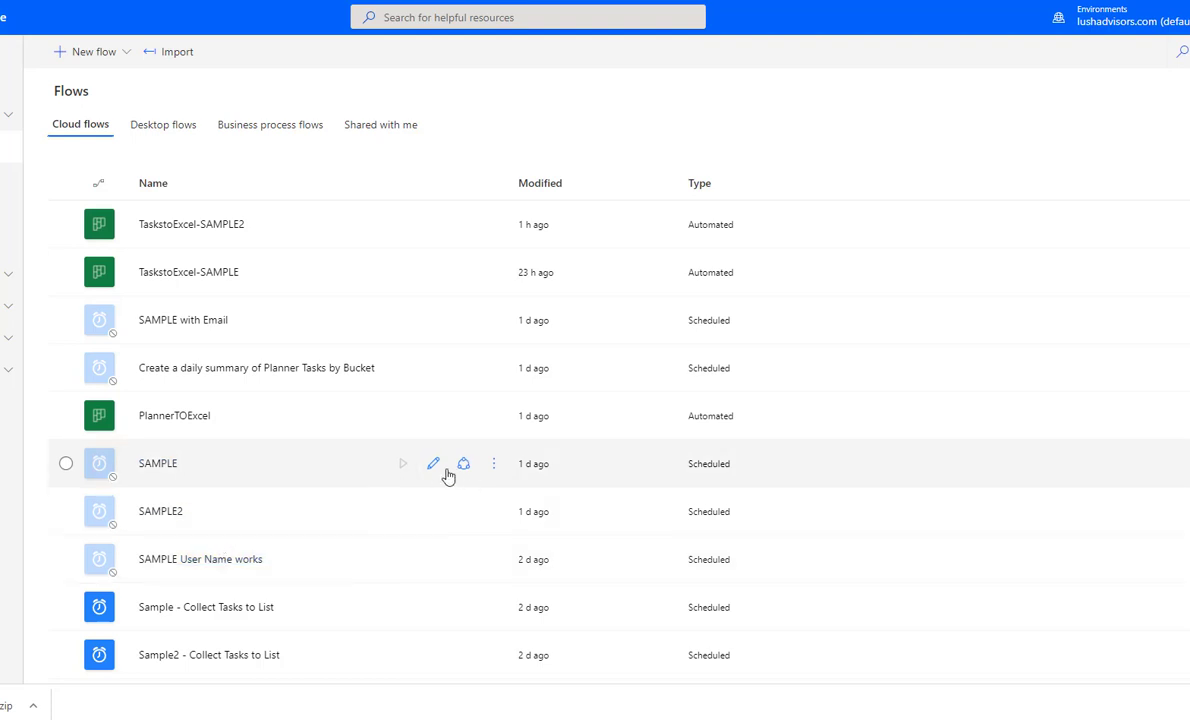
- Open the scheduled SAMPLE flow and expand its outer and nested Apply to each loops for assignees and plan names
{"action": "left_click", "coordinate": [433, 466]}
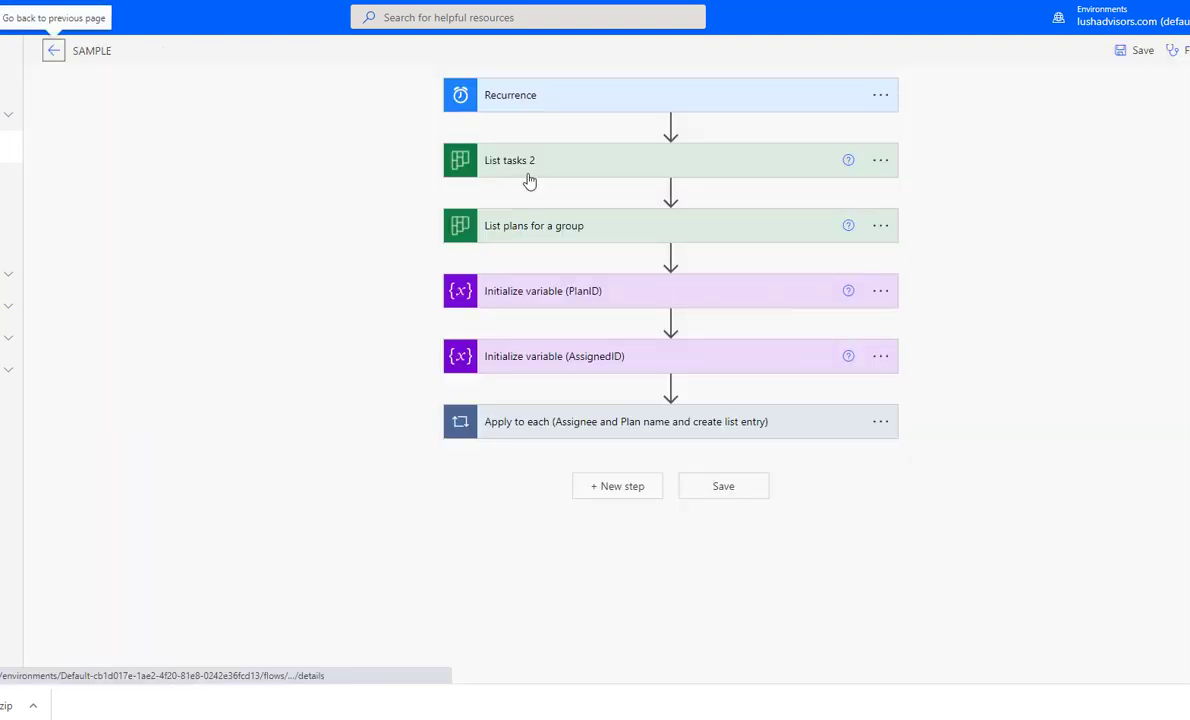
{"action": "left_click", "coordinate": [527, 102]}
{"action": "left_click", "coordinate": [690, 112]}
{"action": "left_click", "coordinate": [537, 435]}
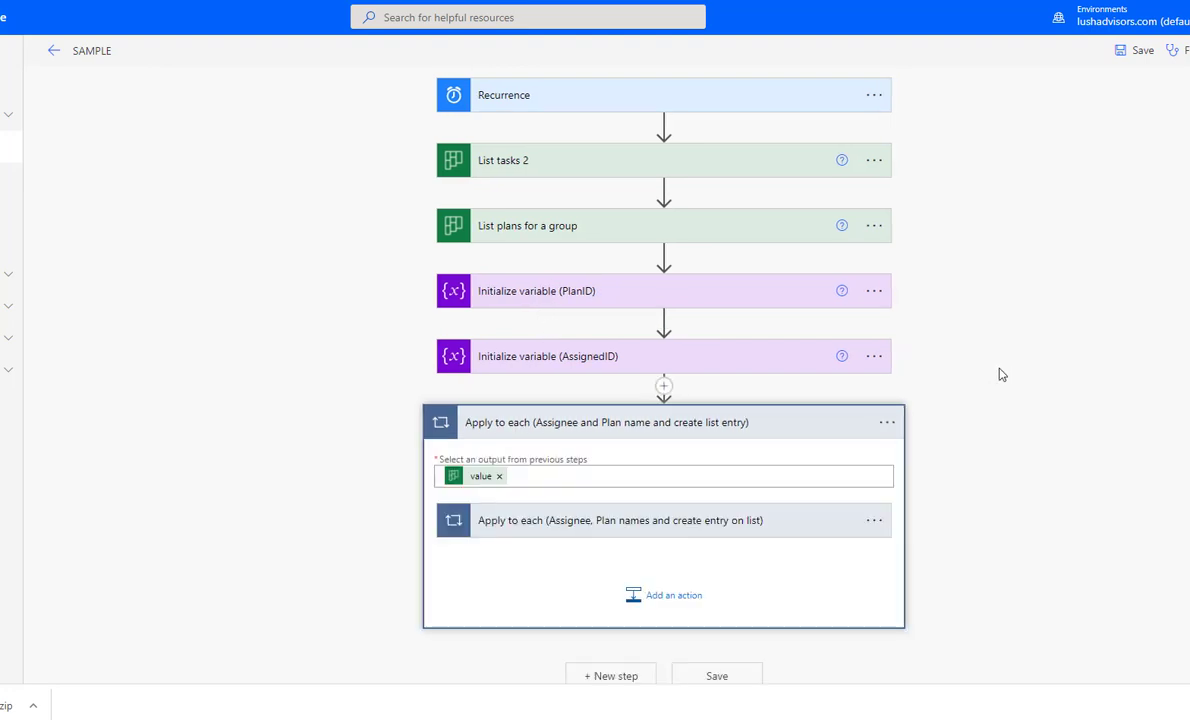
{"action": "left_click", "coordinate": [560, 520]}
{"action": "scroll", "coordinate": [967, 311], "scroll_direction": "down", "scroll_amount": 4}
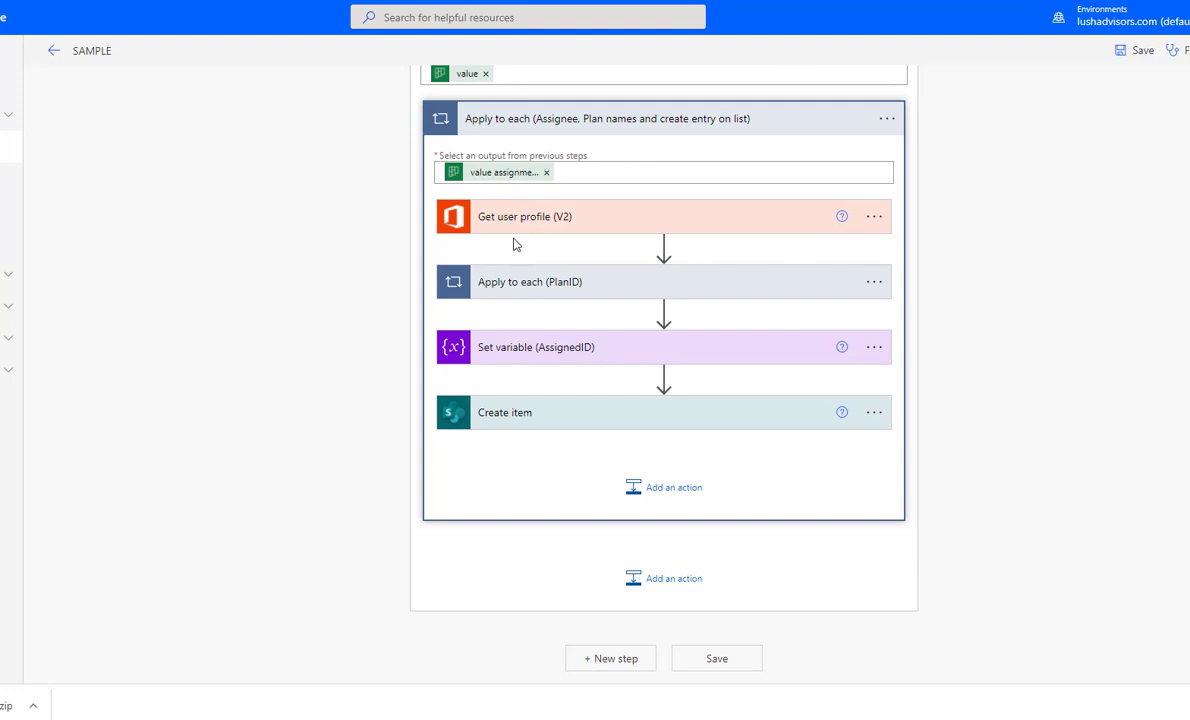
- Examine the Apply to each (PlanID) loop, the Set variable (AssignedID) action and the Create item field mappings
{"action": "left_click", "coordinate": [514, 285]}
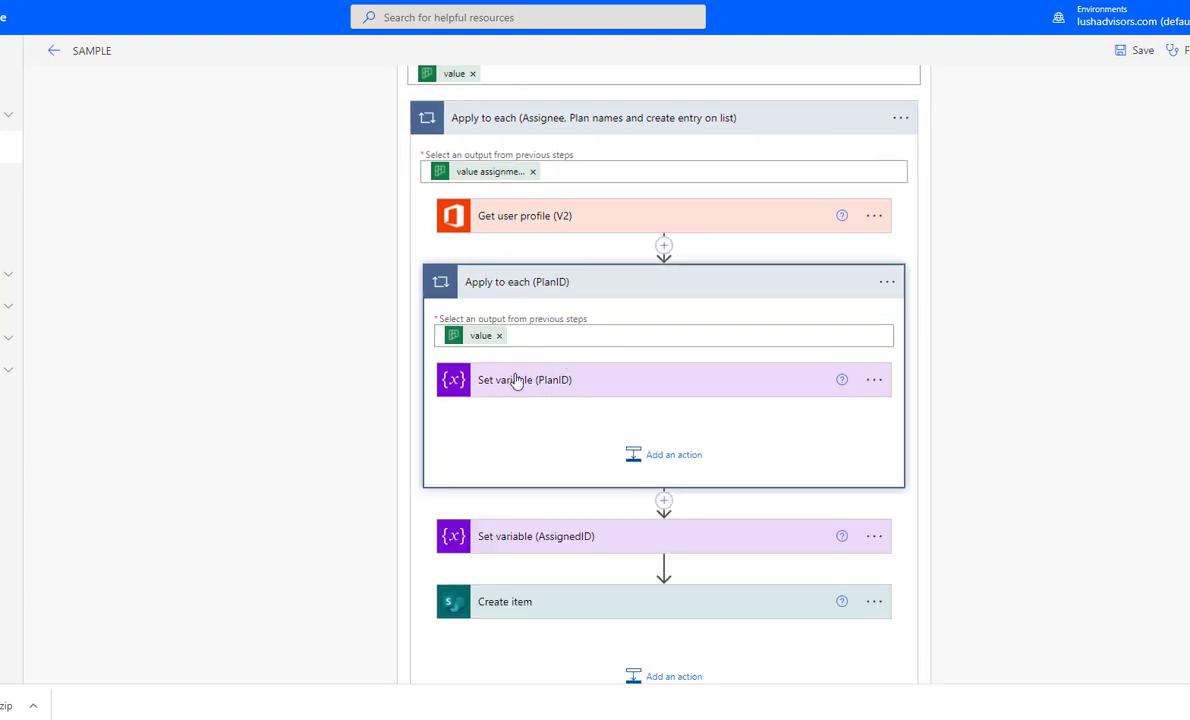
{"action": "left_click", "coordinate": [553, 289]}
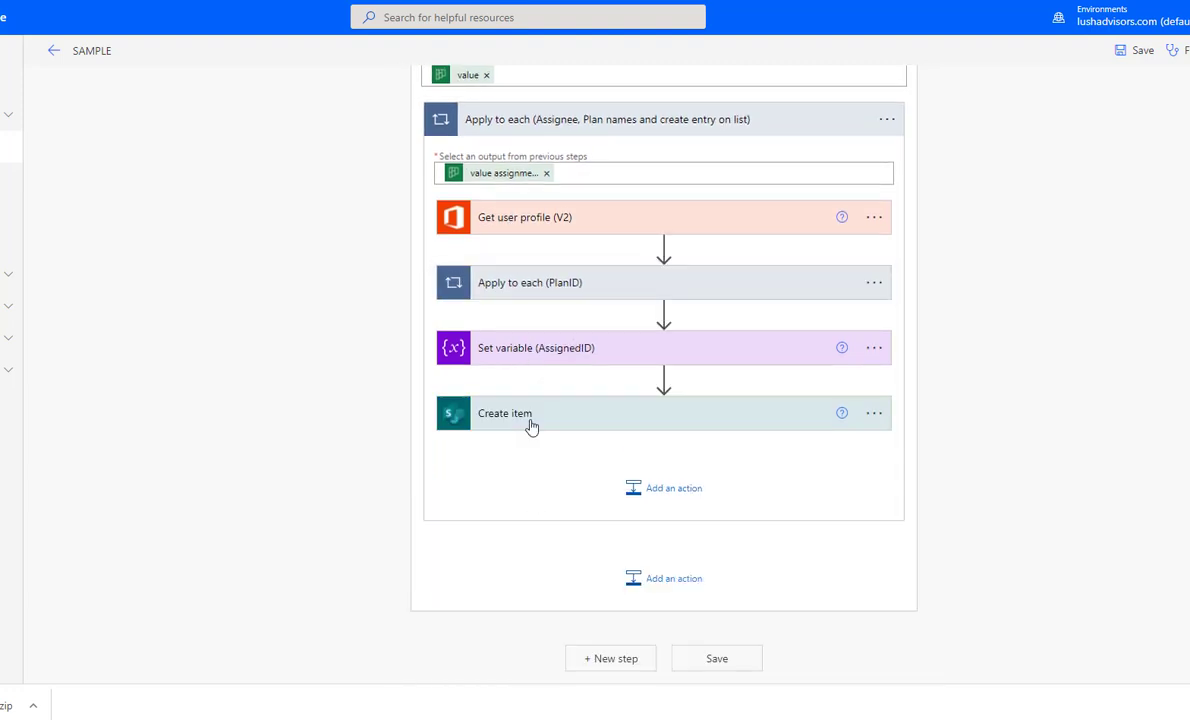
{"action": "left_click", "coordinate": [559, 362]}
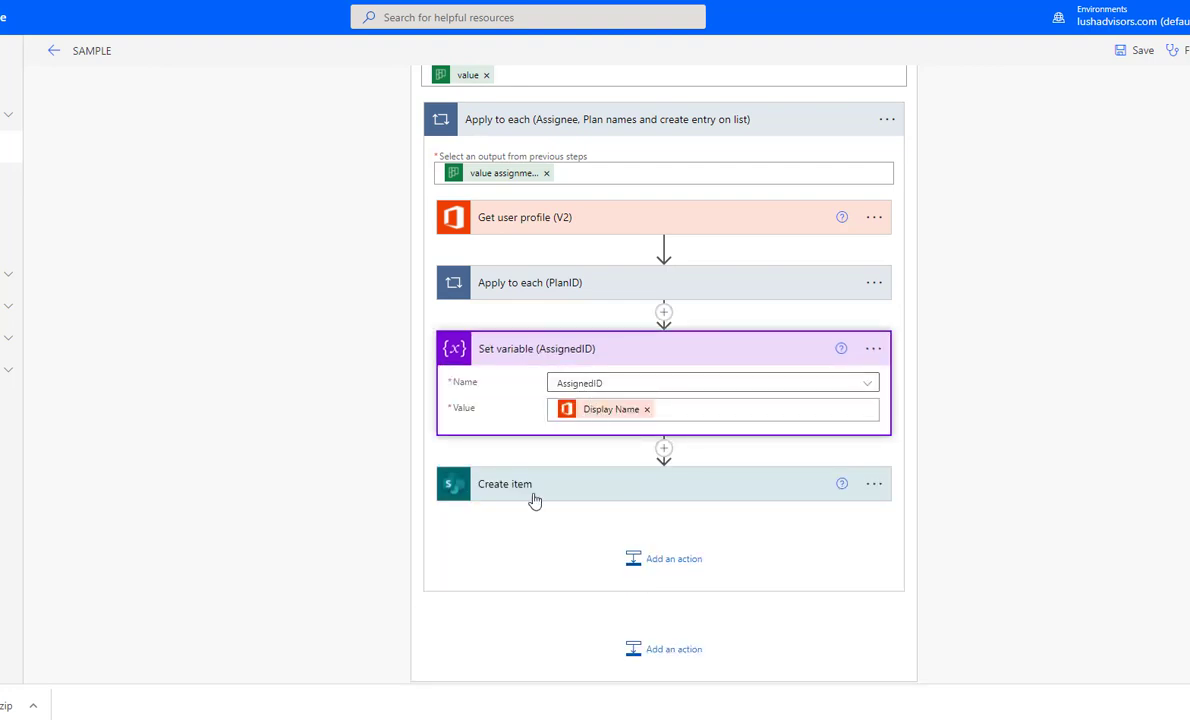
{"action": "left_click", "coordinate": [770, 486]}
{"action": "scroll", "coordinate": [775, 442], "scroll_direction": "down", "scroll_amount": 2}
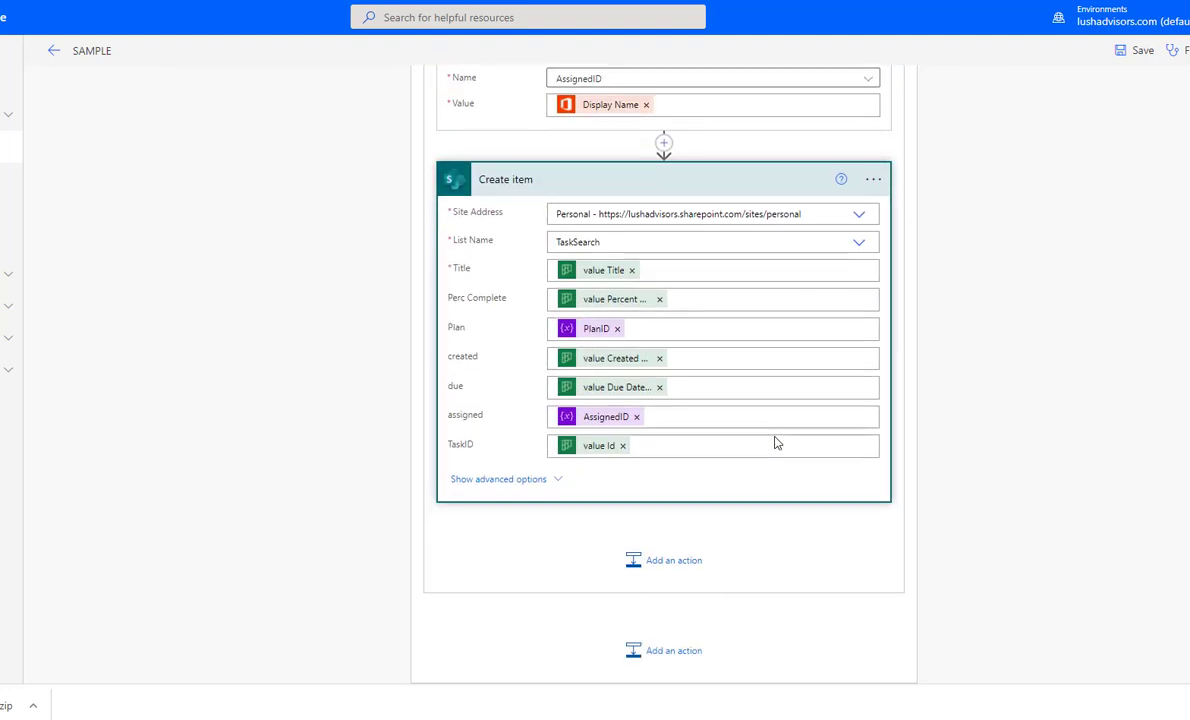
- Search the dynamic content for "value title" from the Title field of Create item, and dismiss the list
{"action": "left_click", "coordinate": [677, 271]}
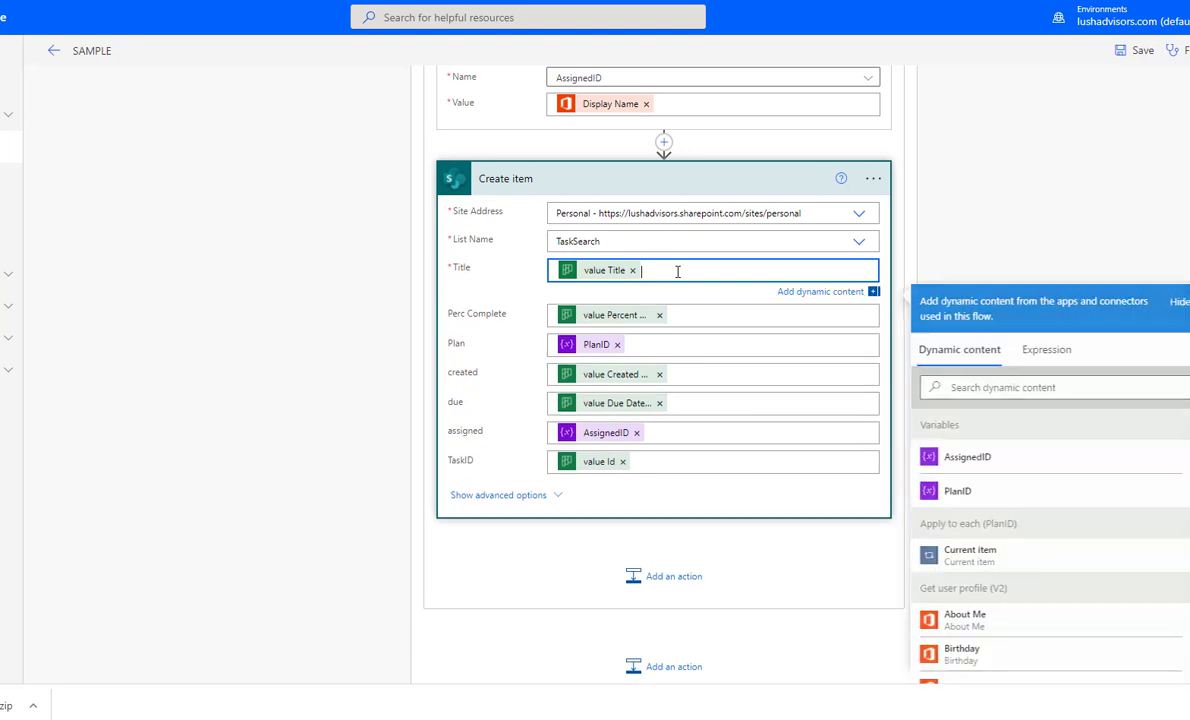
{"action": "scroll", "coordinate": [1024, 475], "scroll_direction": "down", "scroll_amount": 2}
{"action": "scroll", "coordinate": [1024, 475], "scroll_direction": "up", "scroll_amount": 2}
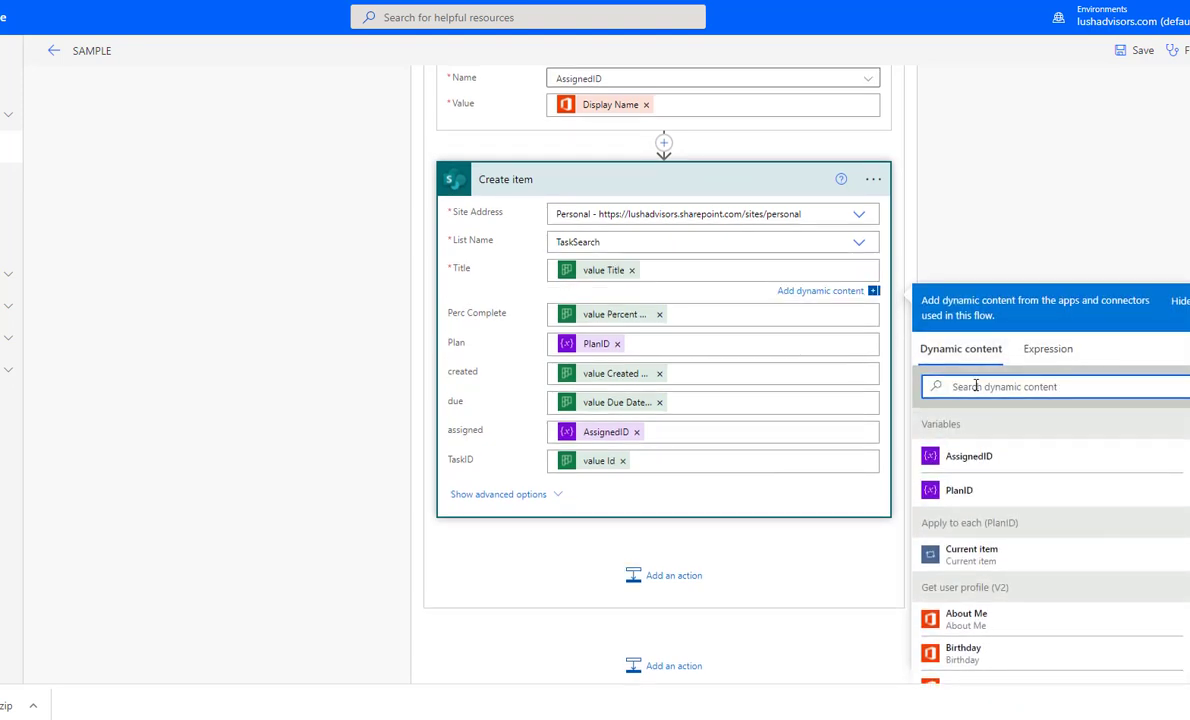
{"action": "type", "text": "vga"}
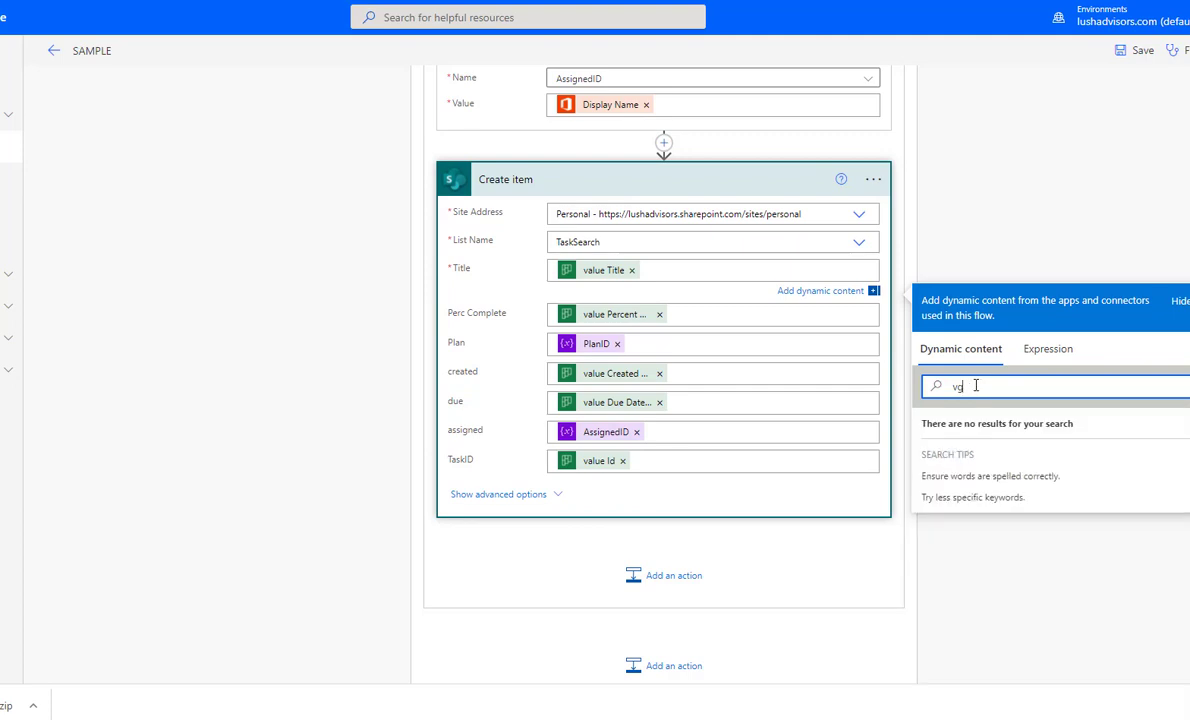
{"action": "key", "text": "BackSpace"}
{"action": "type", "text": "alue title"}
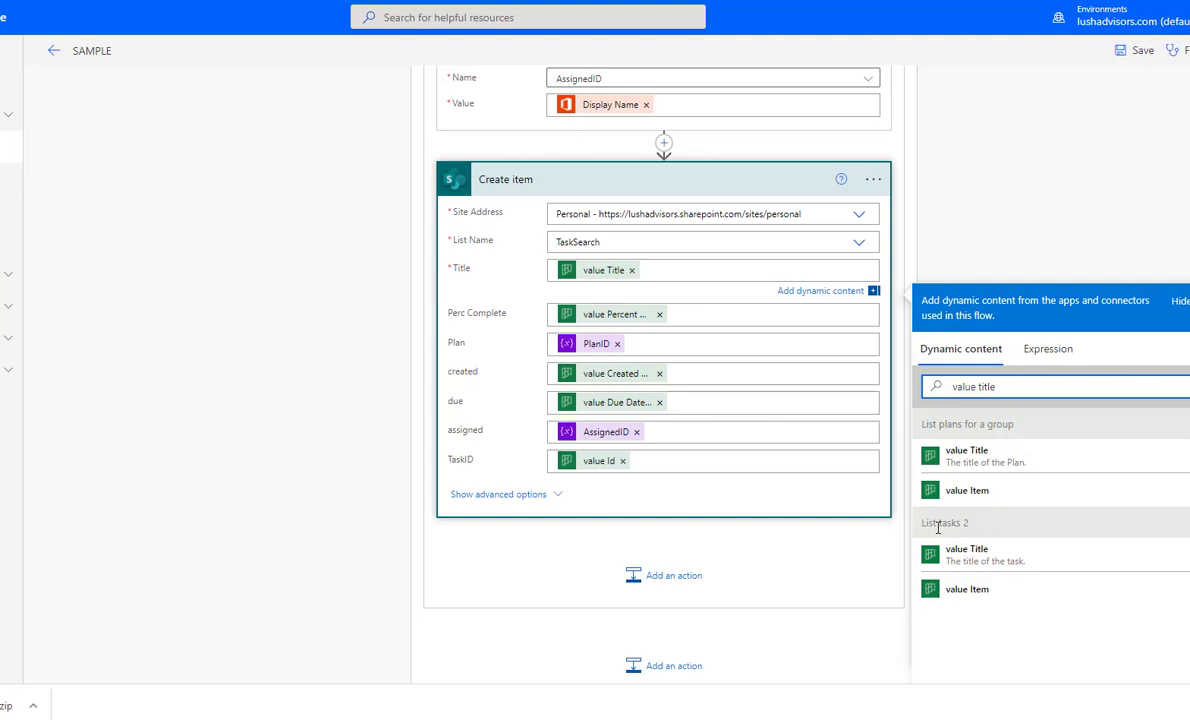
{"action": "scroll", "coordinate": [652, 290], "scroll_direction": "up", "scroll_amount": 10}
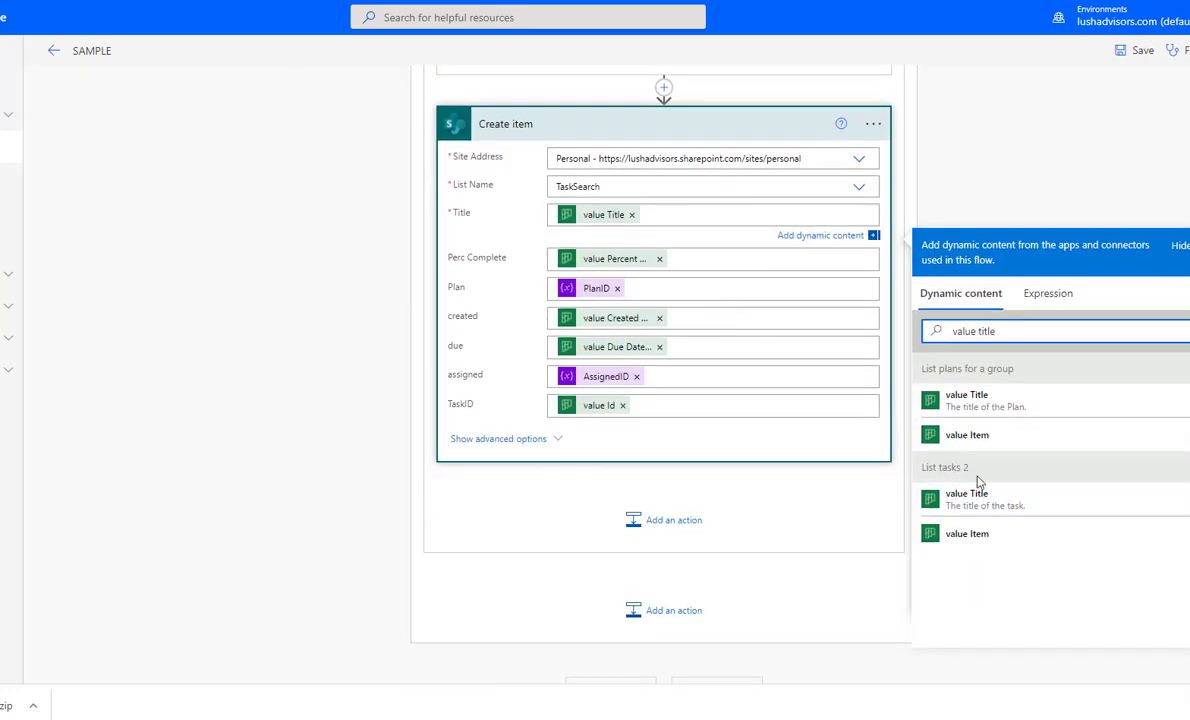
{"action": "scroll", "coordinate": [828, 399], "scroll_direction": "up", "scroll_amount": 10}
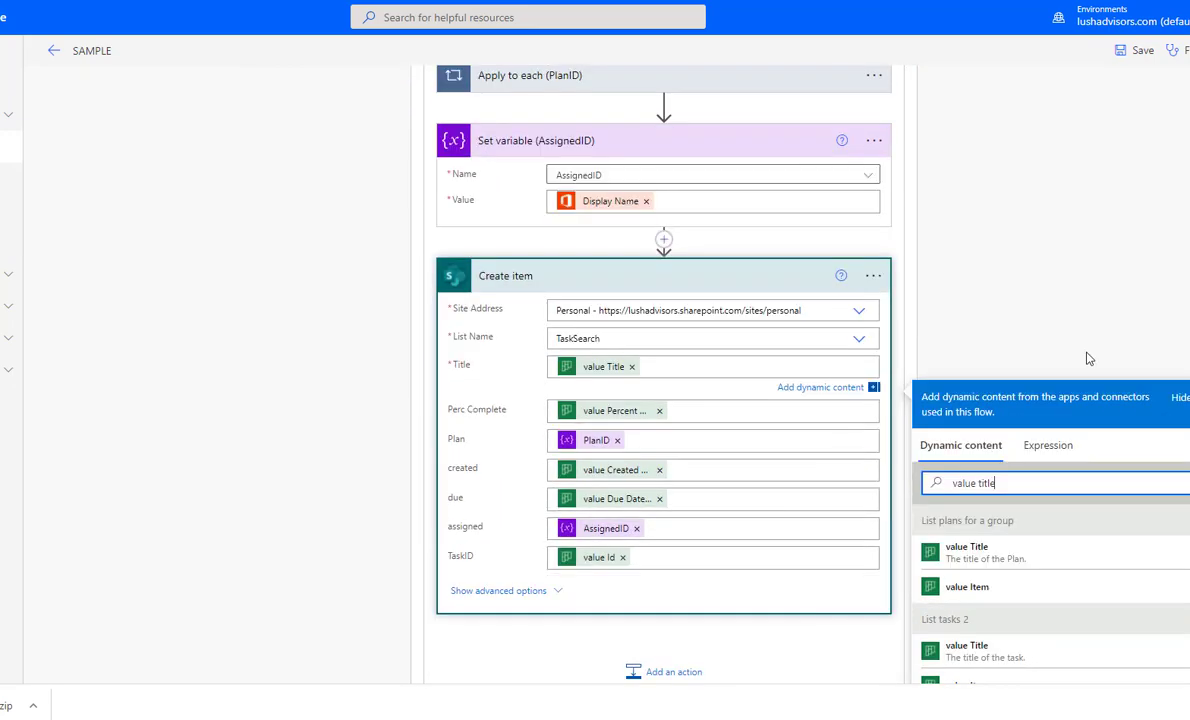
{"action": "left_click", "coordinate": [1062, 286]}
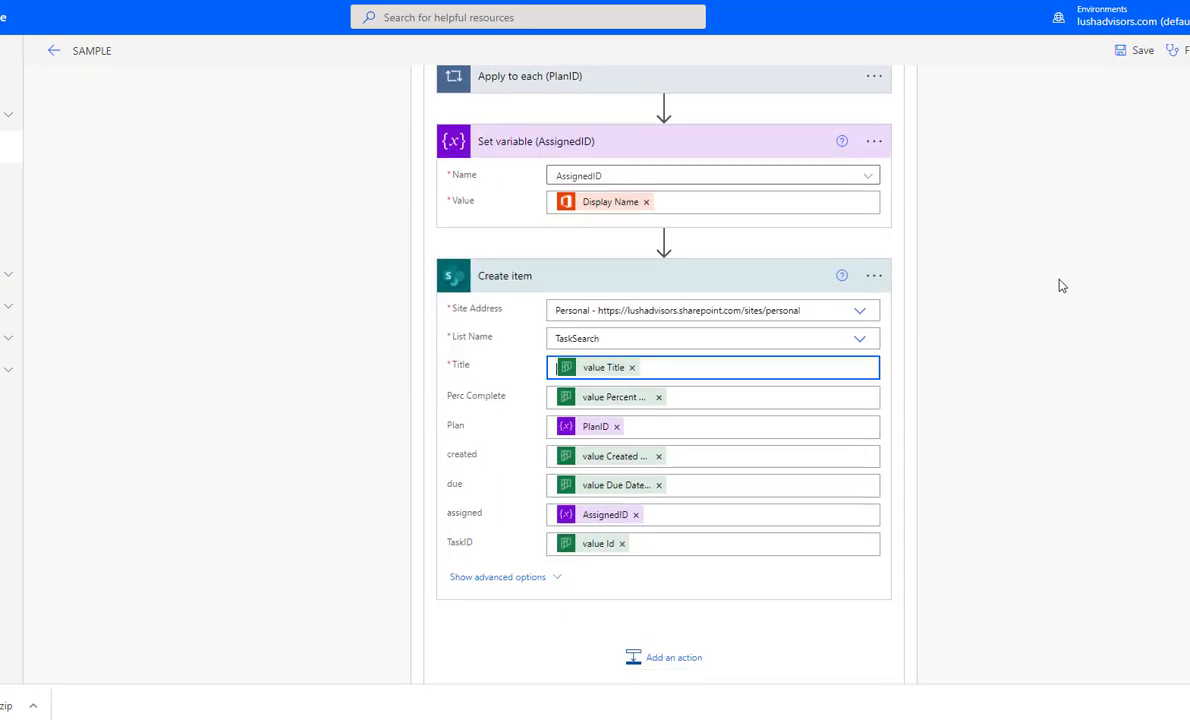
- Examine the dynamic content available for the Value of Set variable (AssignedID), from the variables to the Apply to each items, and dismiss the list
{"action": "left_click", "coordinate": [677, 202]}
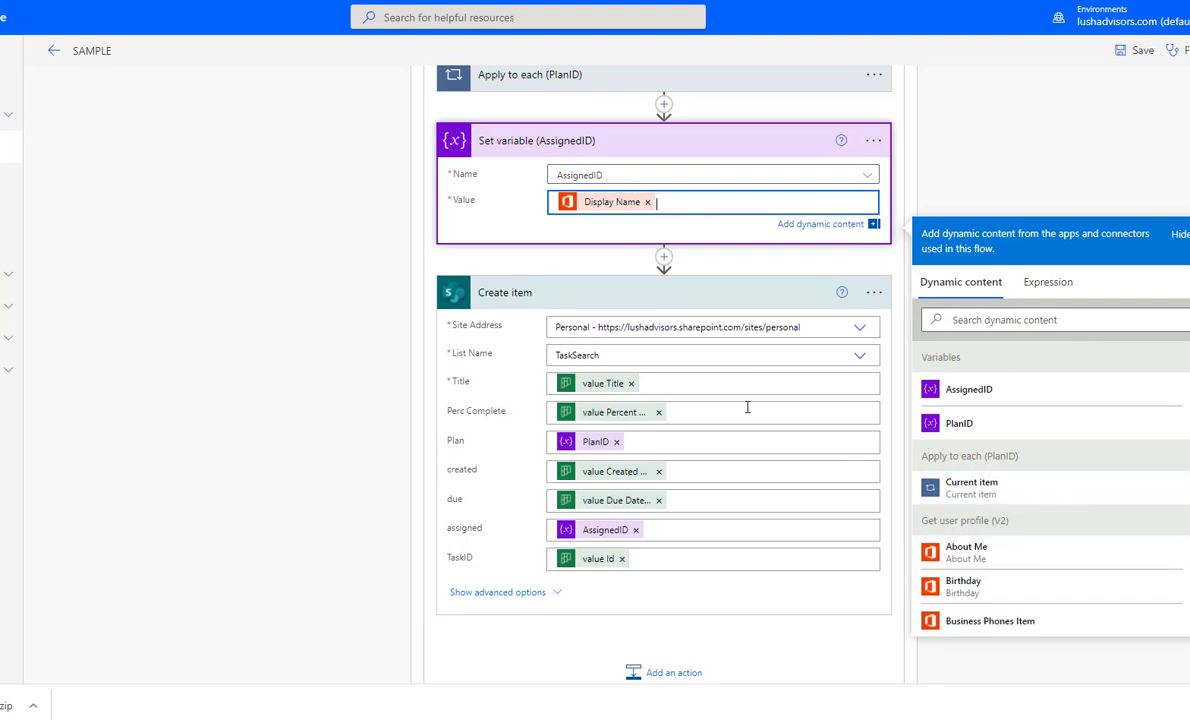
{"action": "scroll", "coordinate": [747, 407], "scroll_direction": "up", "scroll_amount": 2}
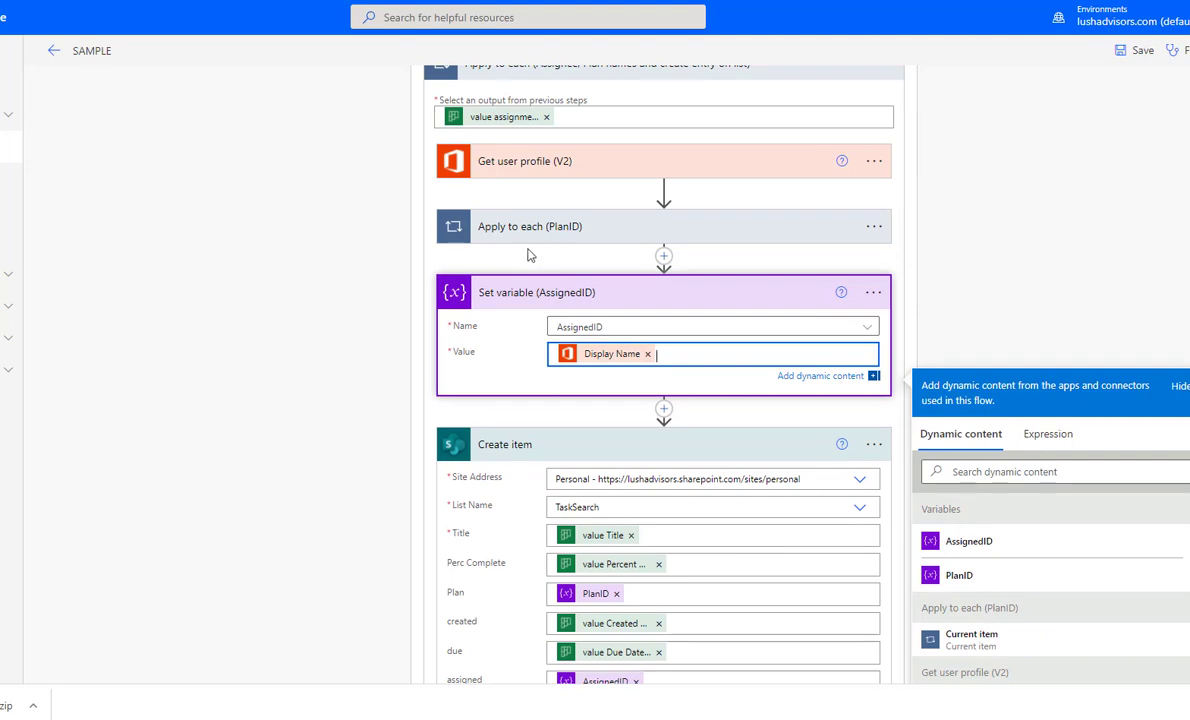
{"action": "scroll", "coordinate": [1000, 560], "scroll_direction": "down", "scroll_amount": 10}
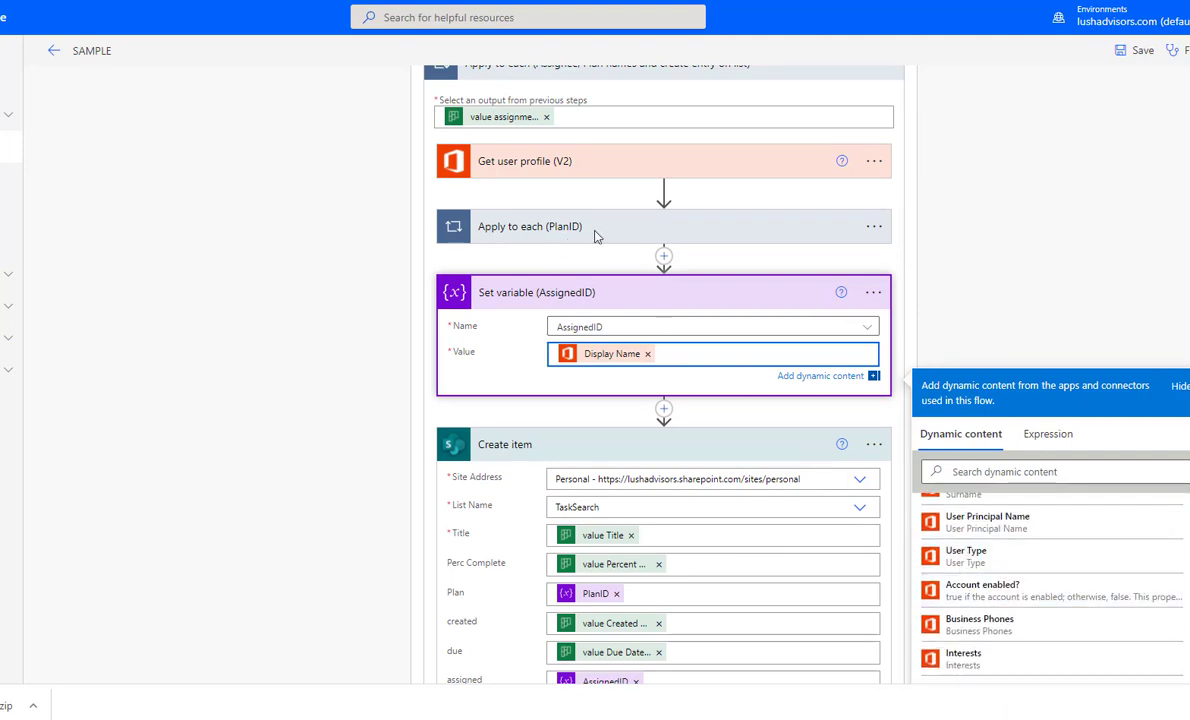
{"action": "scroll", "coordinate": [1036, 582], "scroll_direction": "down", "scroll_amount": 5}
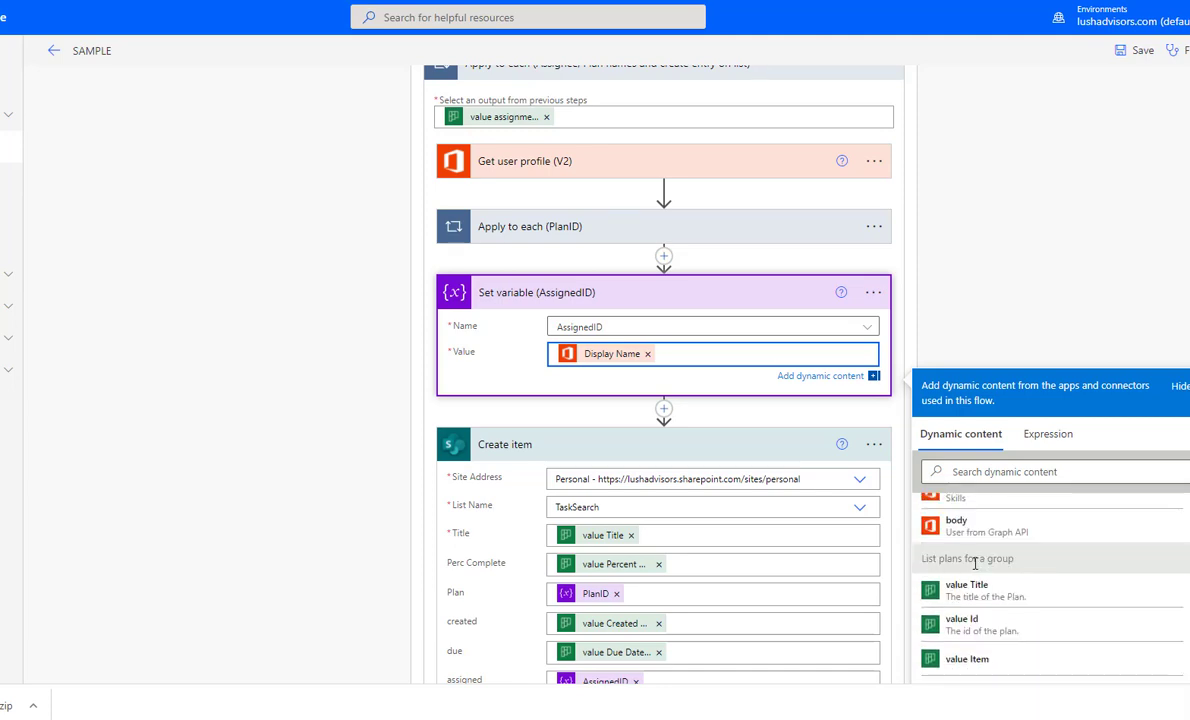
{"action": "scroll", "coordinate": [981, 563], "scroll_direction": "down", "scroll_amount": 5}
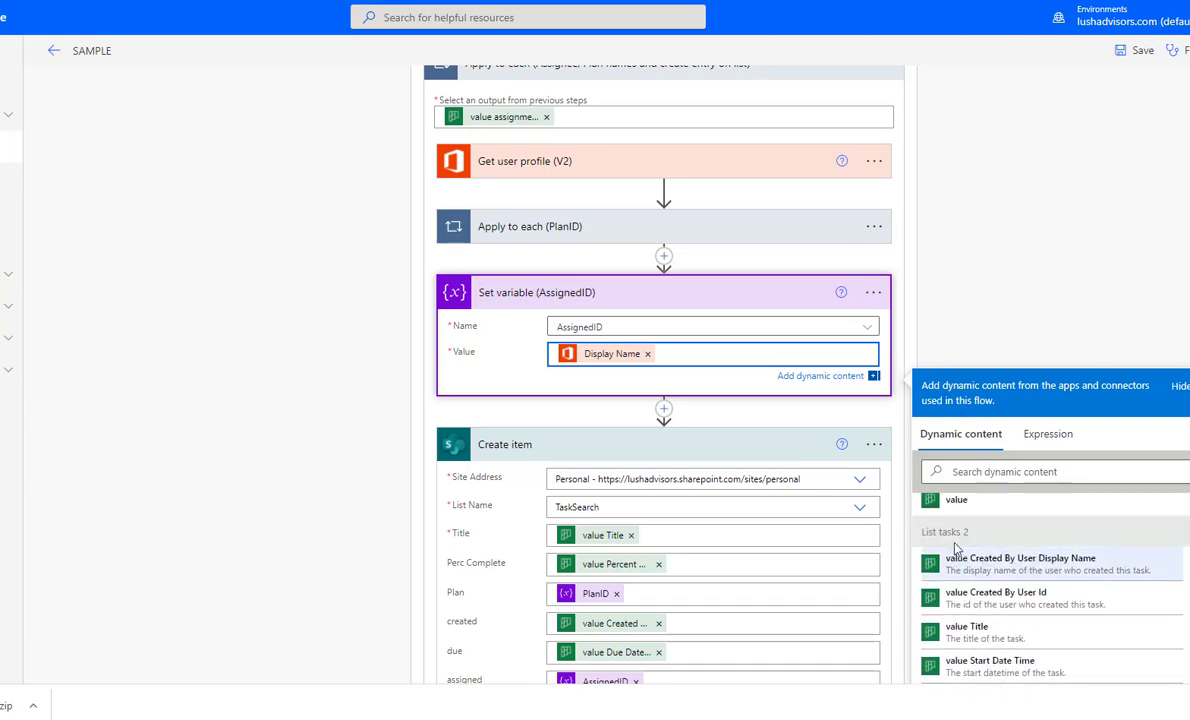
{"action": "scroll", "coordinate": [968, 565], "scroll_direction": "down", "scroll_amount": 10}
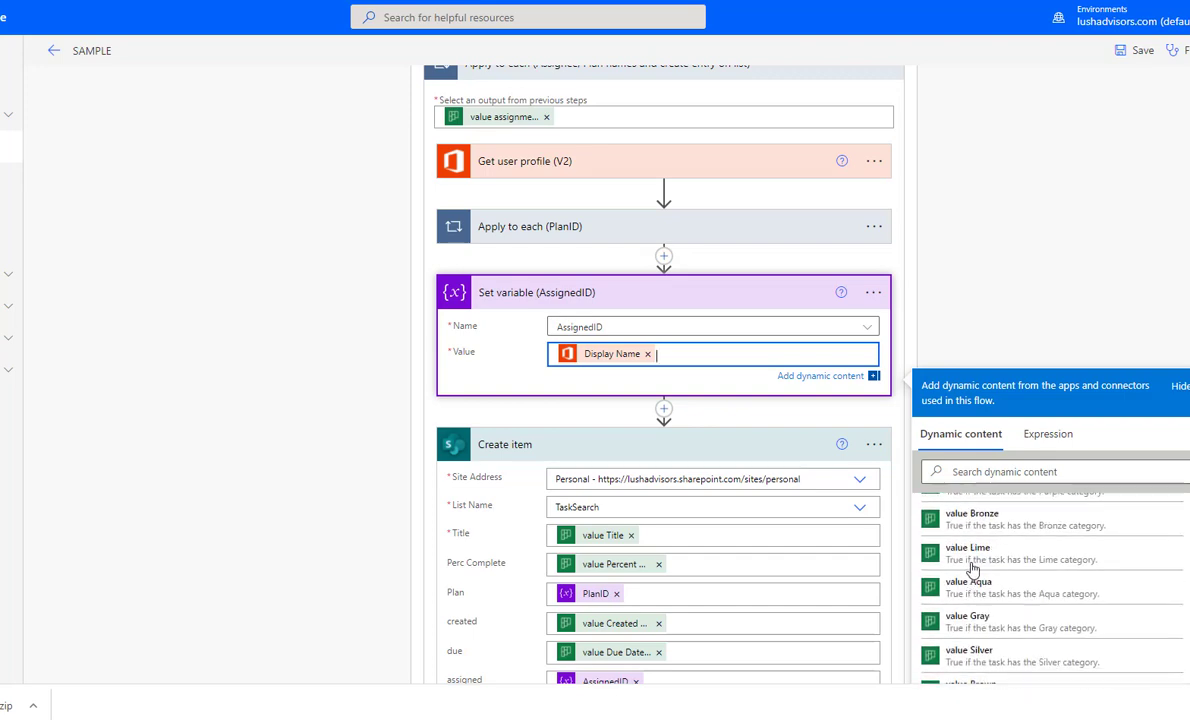
{"action": "scroll", "coordinate": [970, 568], "scroll_direction": "down", "scroll_amount": 5}
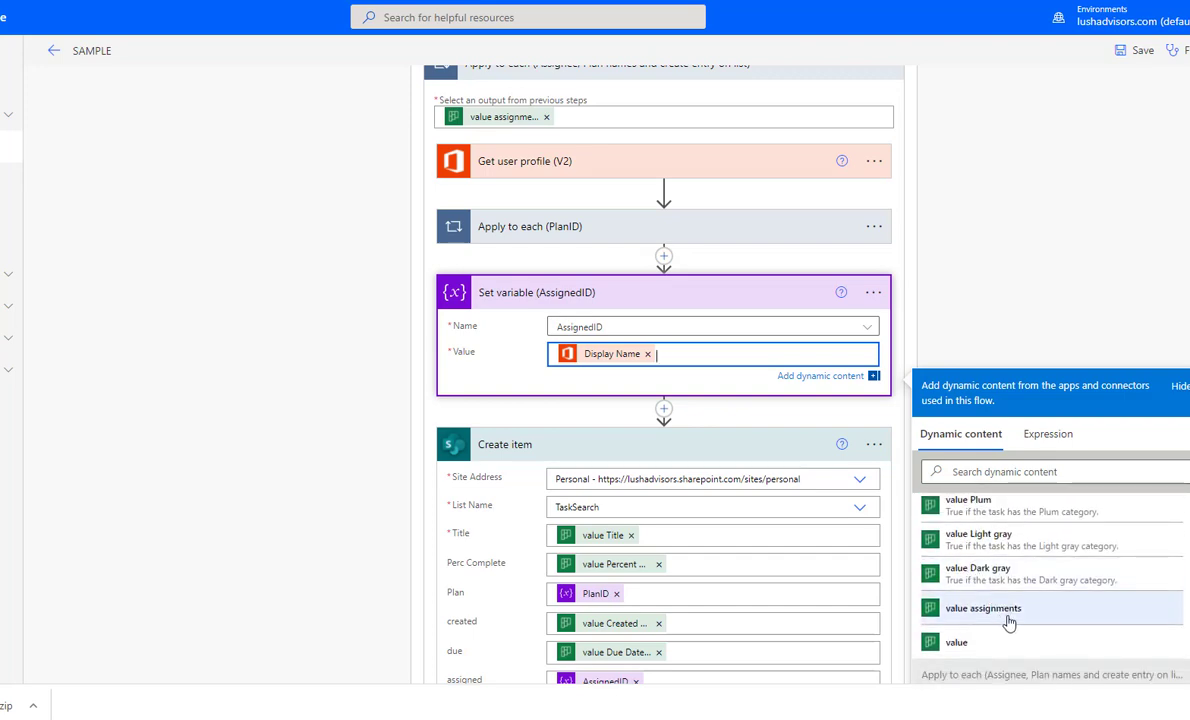
{"action": "scroll", "coordinate": [1031, 622], "scroll_direction": "down", "scroll_amount": 5}
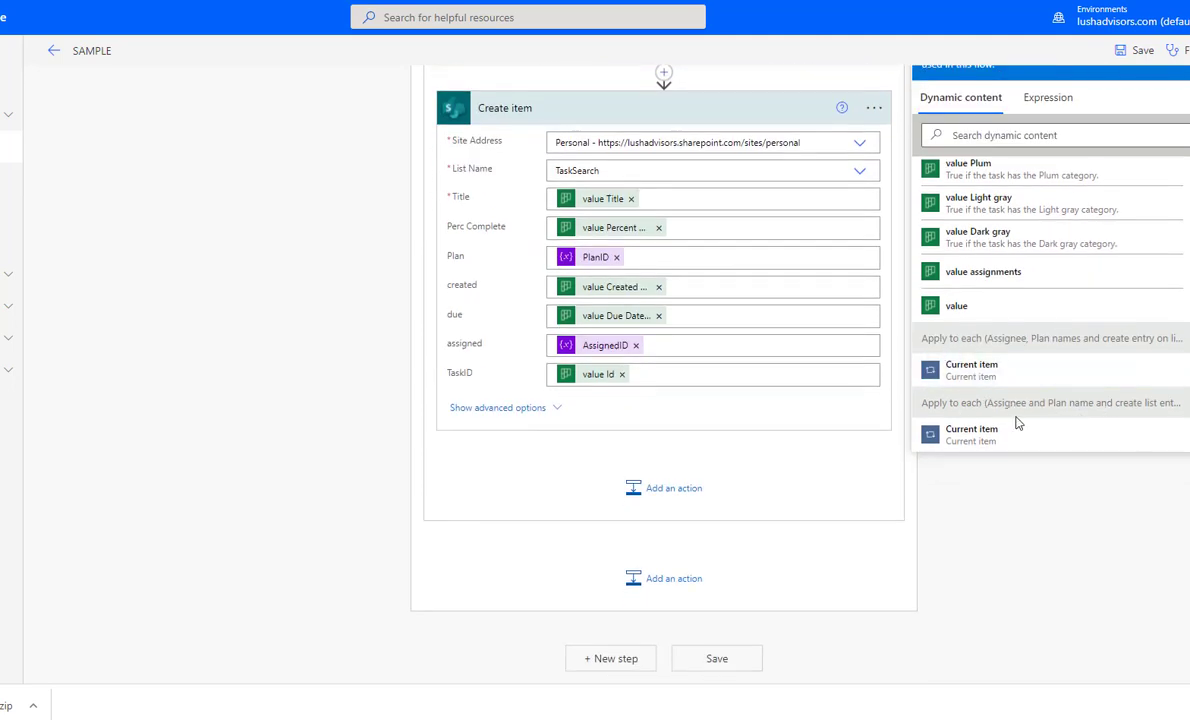
{"action": "left_click", "coordinate": [1064, 523]}
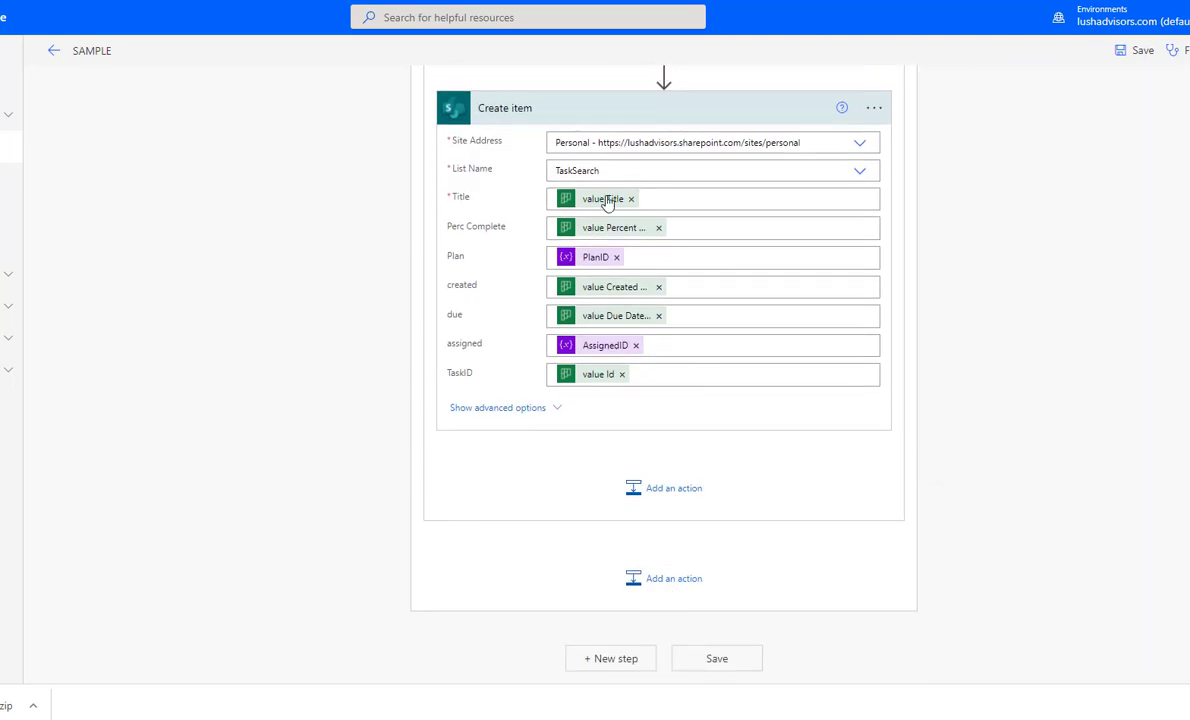
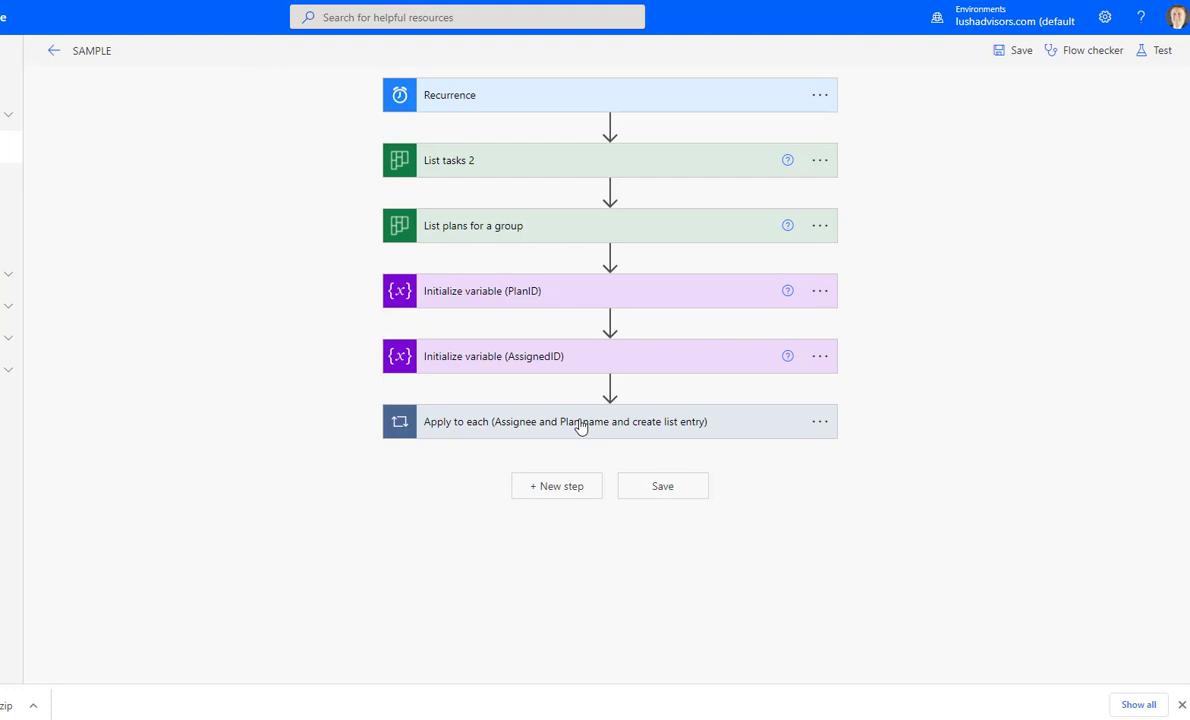
- Leave the SAMPLE flow, open TaskstoExcel-SAMPLE2 for editing, and view the plan set in its "When a new task is created" trigger
{"action": "key", "text": "ctrl+Tab"}
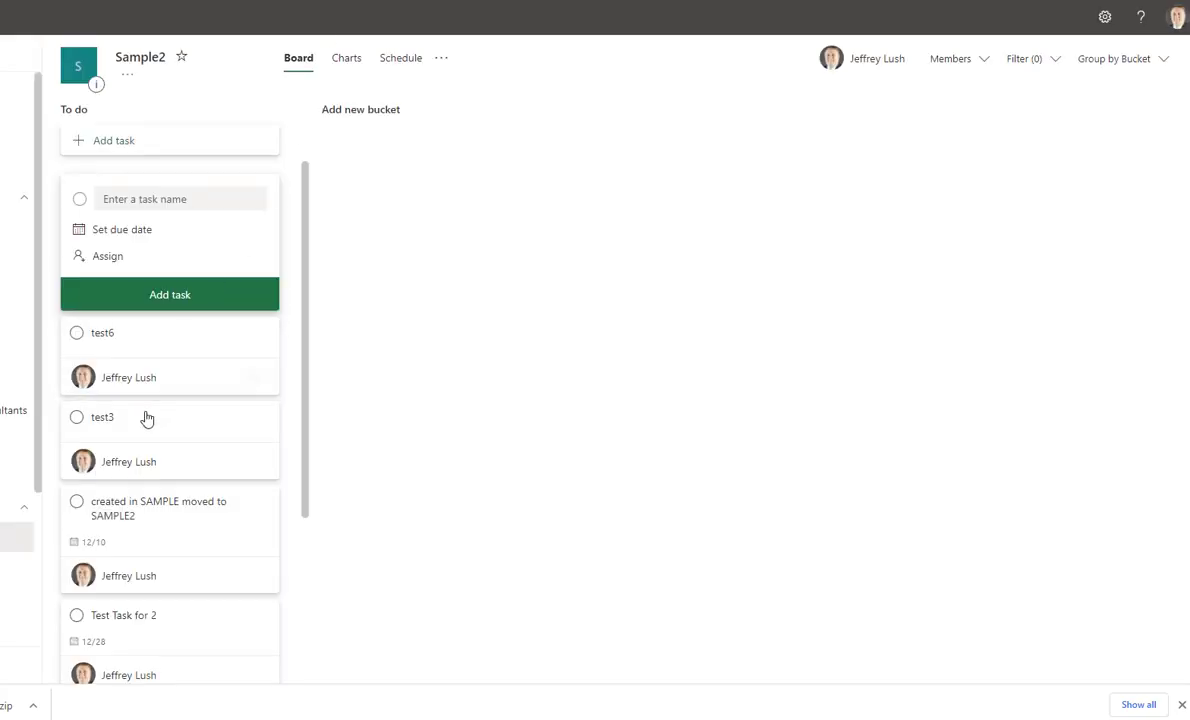
{"action": "key", "text": "ctrl+Tab"}
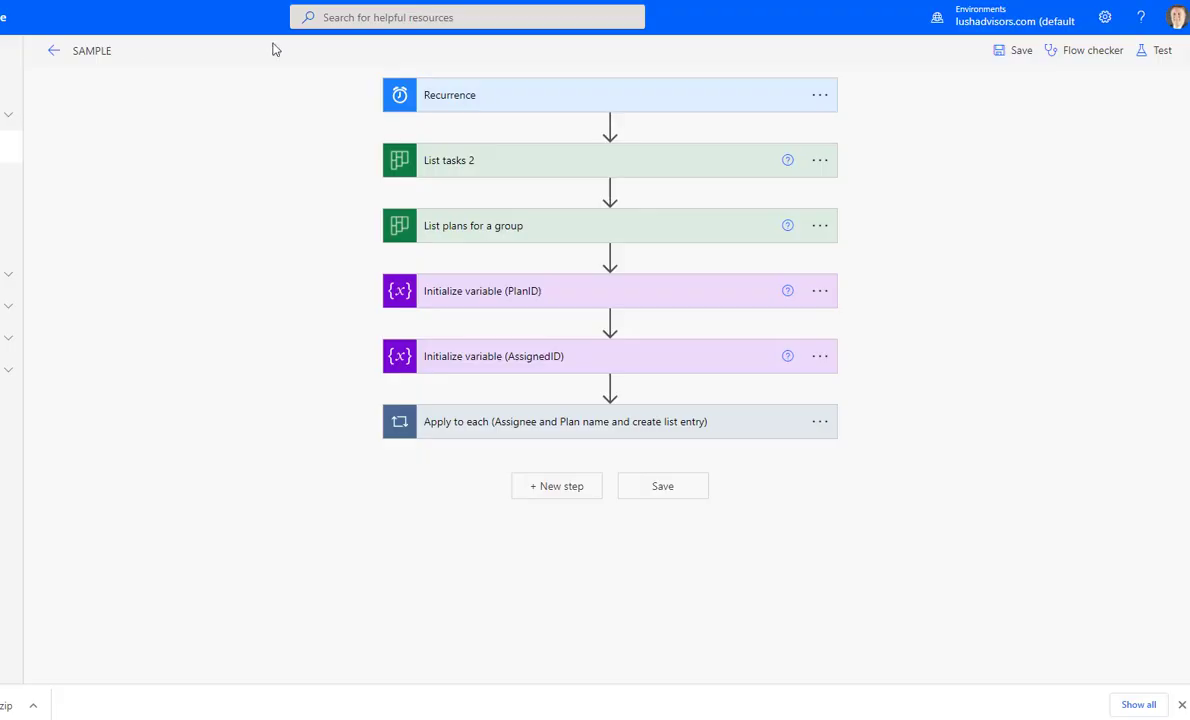
{"action": "left_click", "coordinate": [53, 51]}
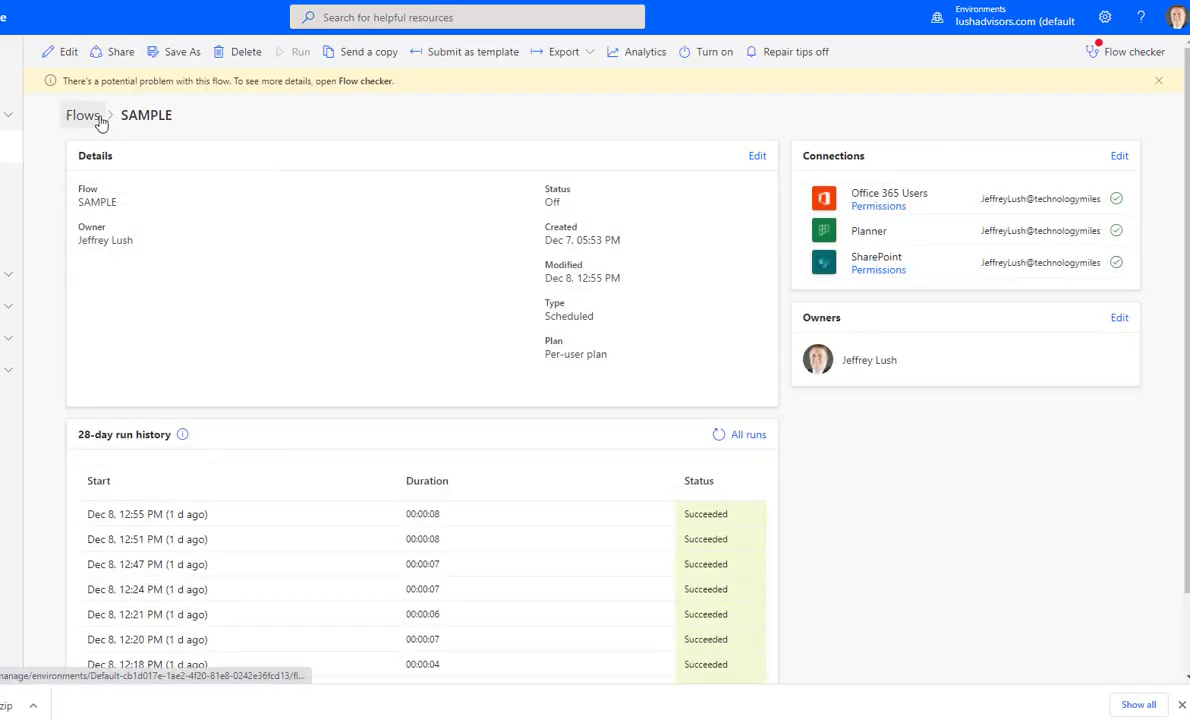
{"action": "left_click", "coordinate": [84, 115]}
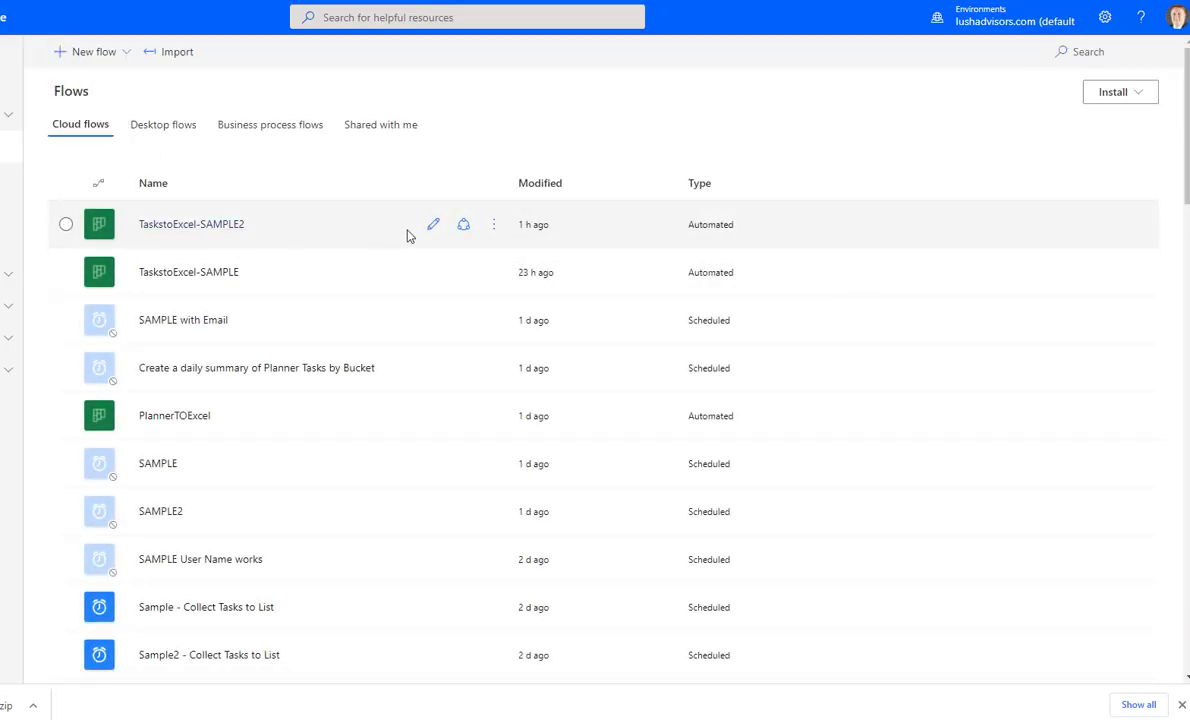
{"action": "left_click", "coordinate": [433, 225]}
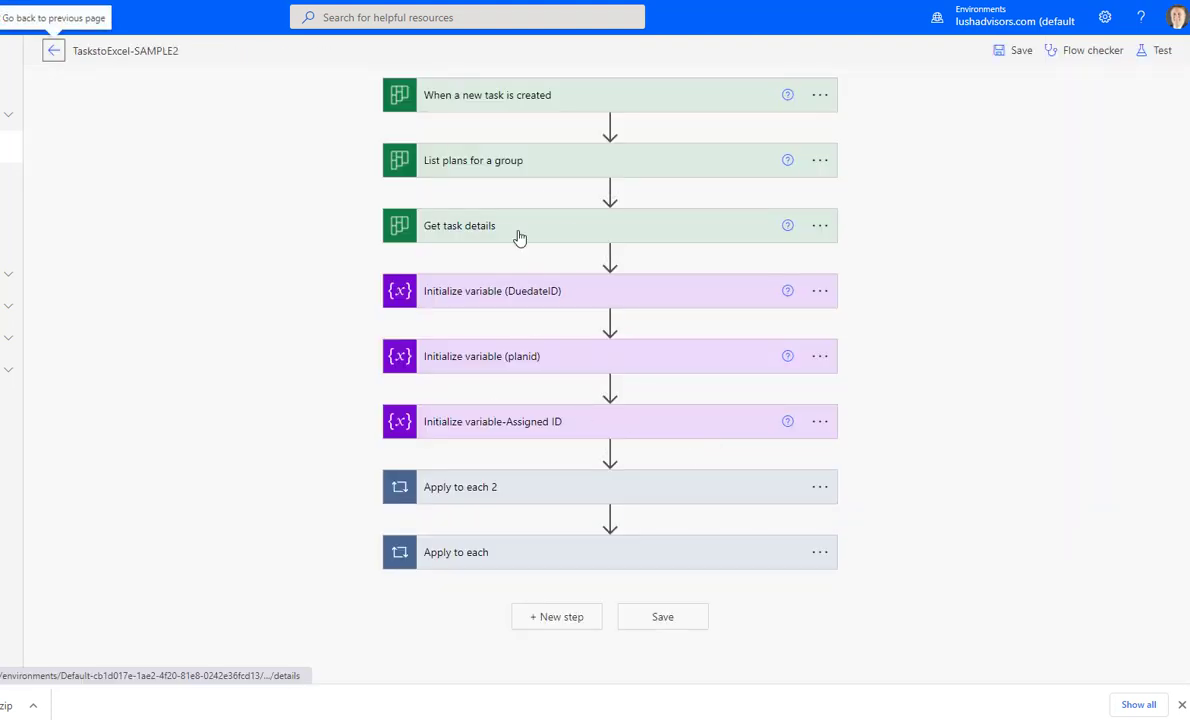
{"action": "left_click", "coordinate": [463, 105]}
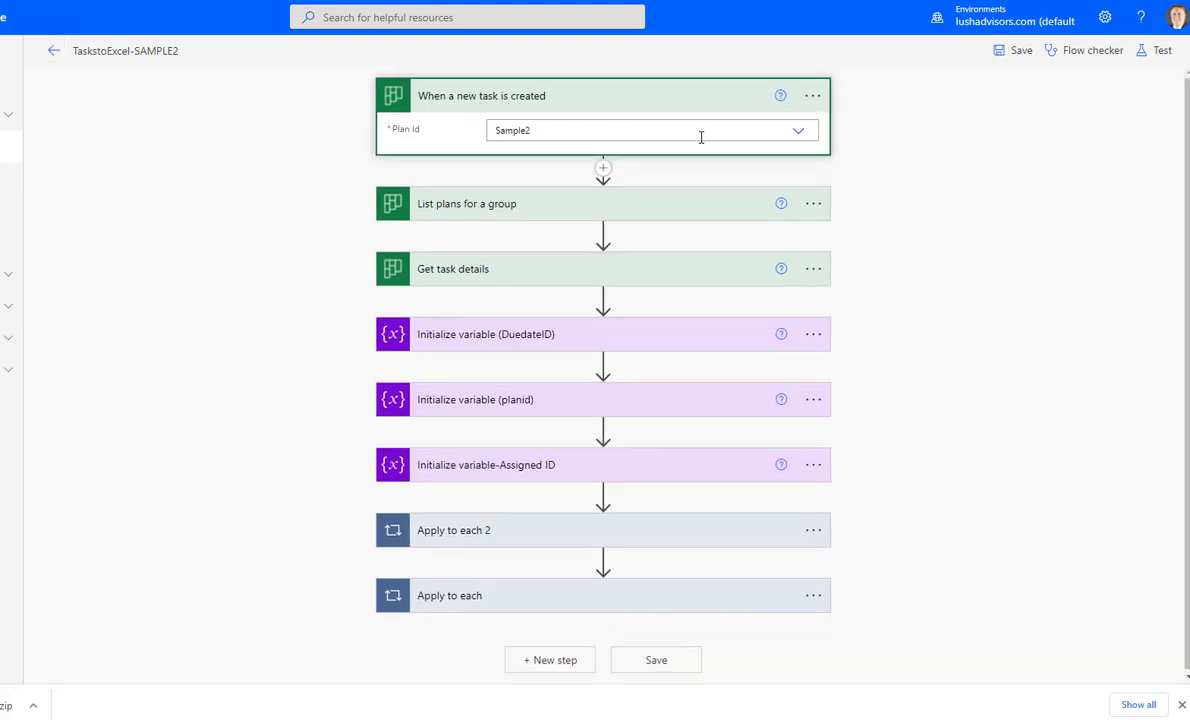
{"action": "left_click", "coordinate": [929, 247]}
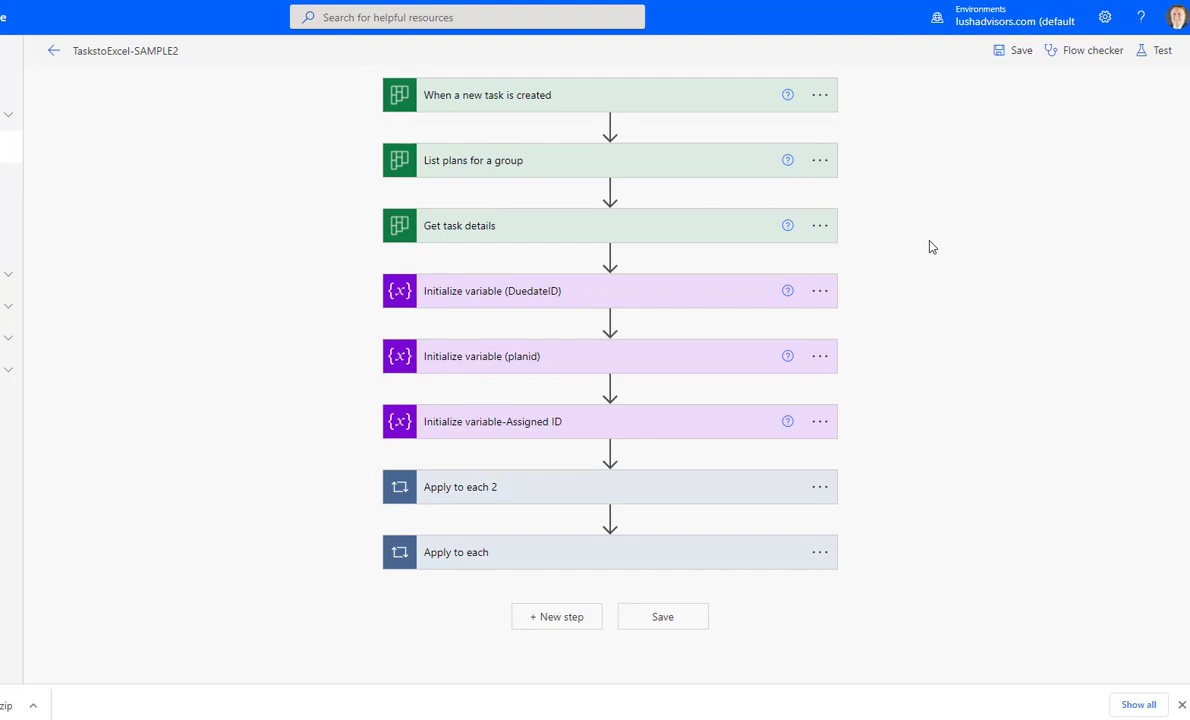